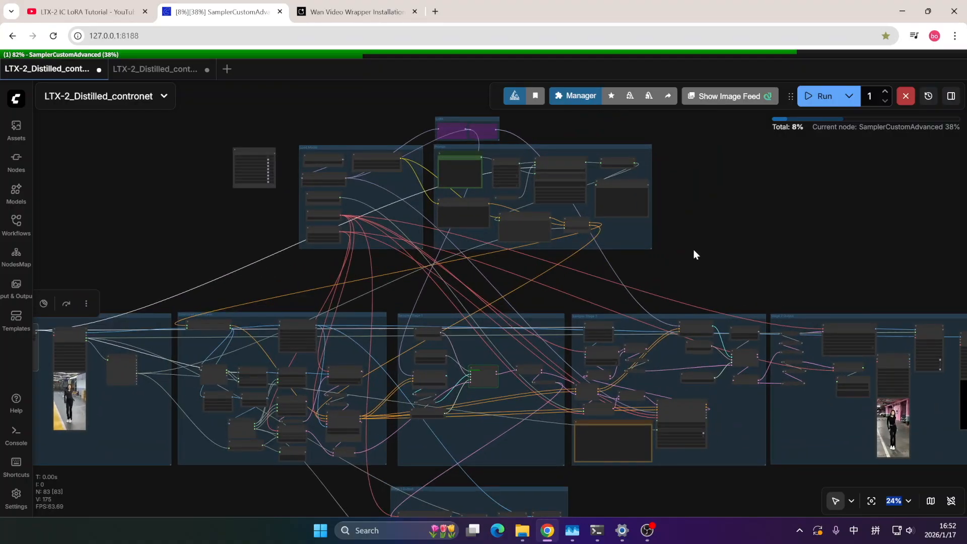
# Examine the Load Model group's loader nodes, including the Unet, IC LoRA - Pose, DualCLIPLoader, latent upscale and VAE loaders.
pyautogui.hscroll(-2, 685, 259)
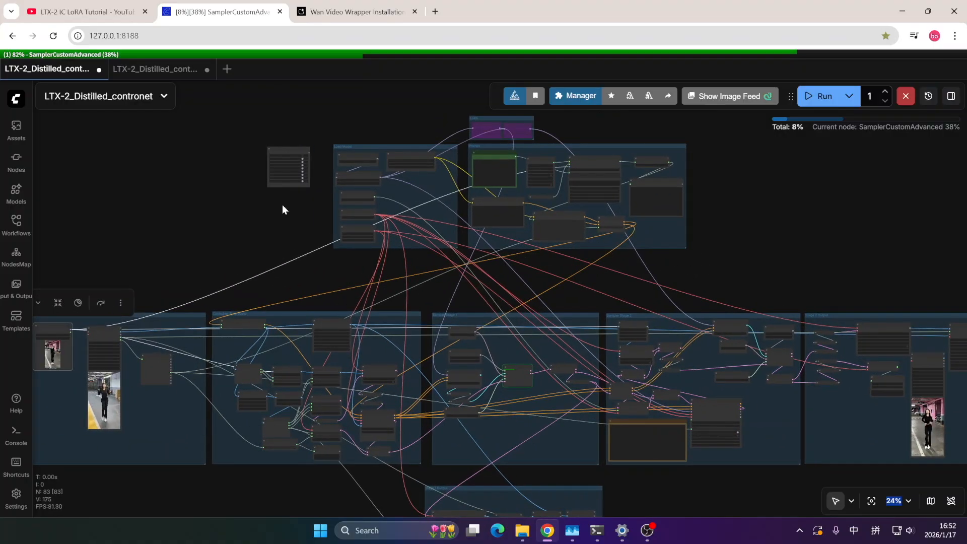
pyautogui.scroll(9, 312, 234)
pyautogui.scroll(3, 304, 284)
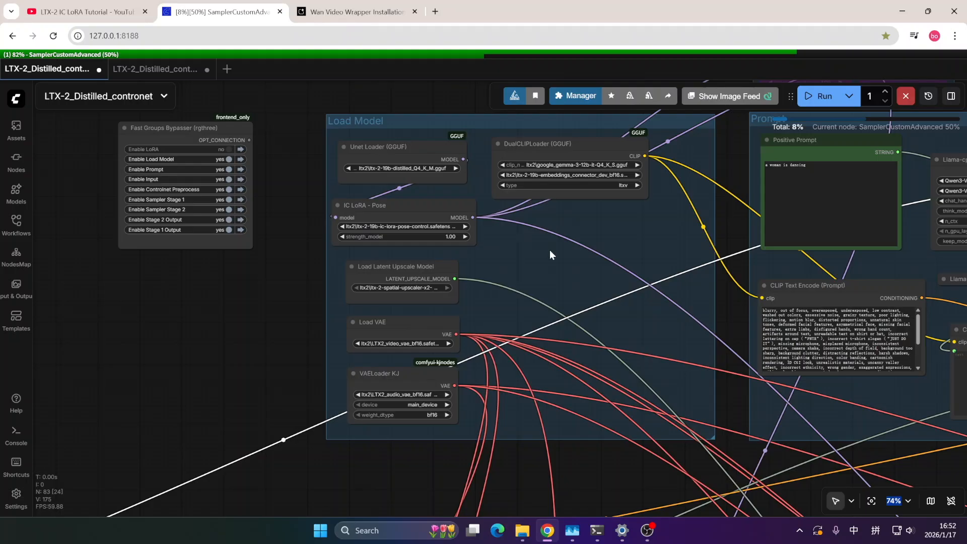
pyautogui.moveTo(549, 250)
pyautogui.mouseDown()
pyautogui.moveTo(524, 243)
pyautogui.moveTo(532, 258)
pyautogui.mouseUp()
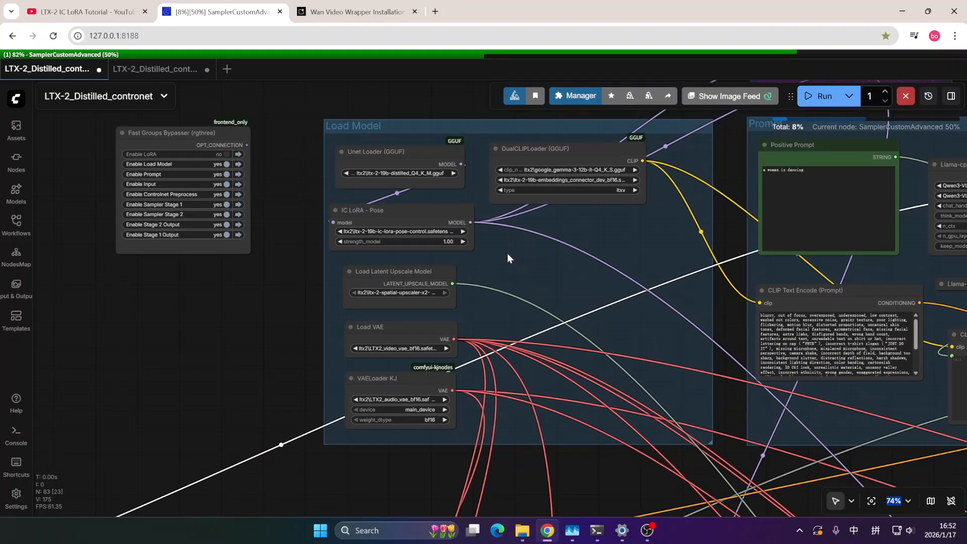
pyautogui.scroll(2, 508, 258)
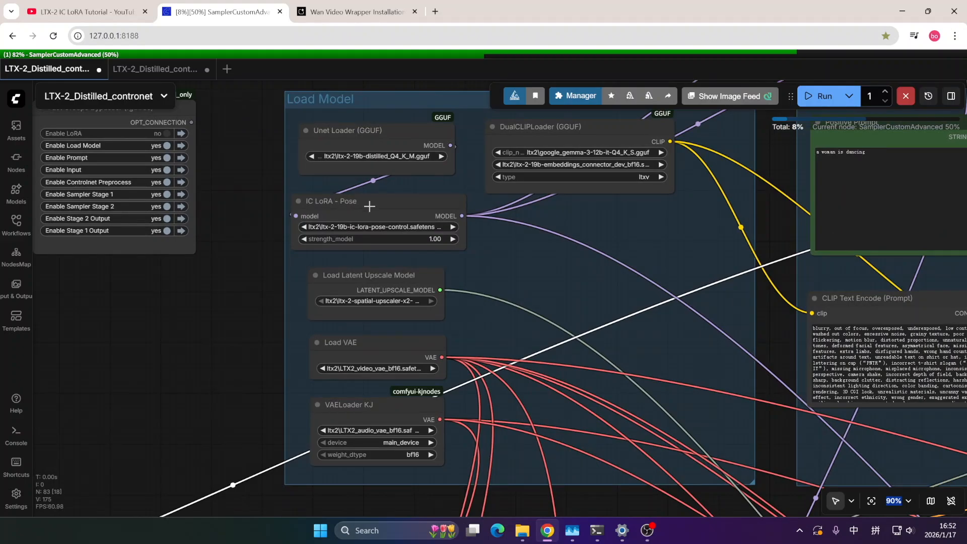
pyautogui.moveTo(526, 244); pyautogui.dragTo(481, 247)
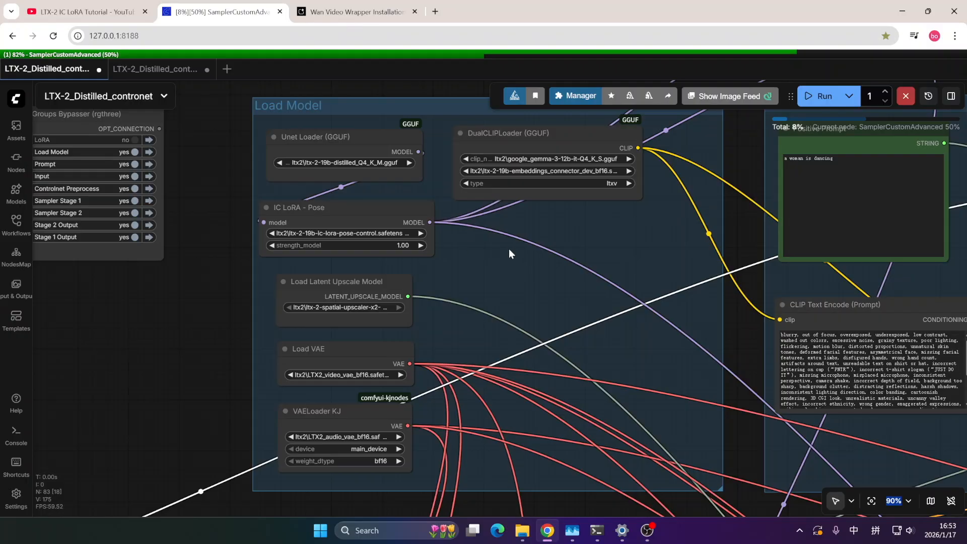
pyautogui.scroll(-2, 509, 249)
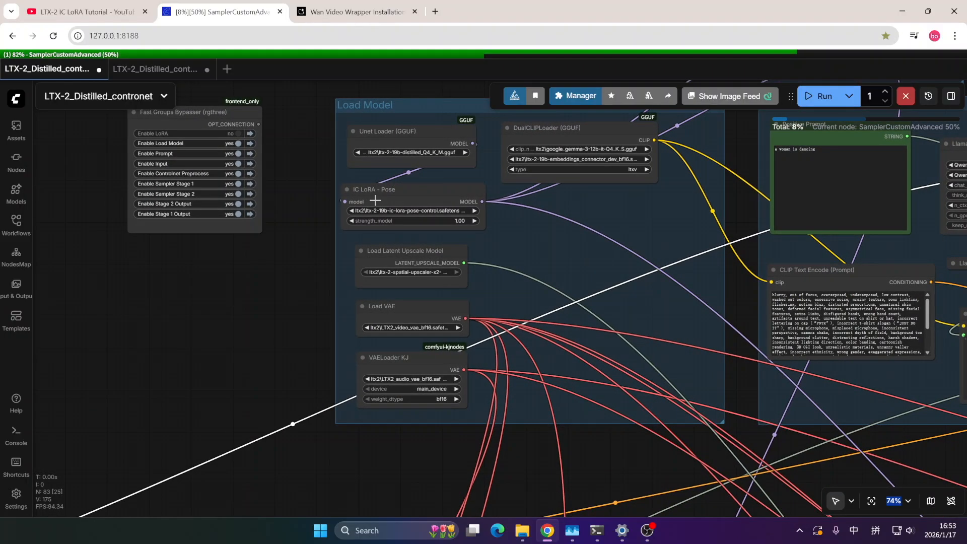
pyautogui.scroll(-3, 374, 200)
# Switch to File Explorer and inspect the loras\ltx2 and text_encoders\ltx2 folders, selecting google_gemma-3-12b-it-Q4_K_S.gguf and tokenizer.model, and return to the workflow.
pyautogui.moveTo(524, 531)
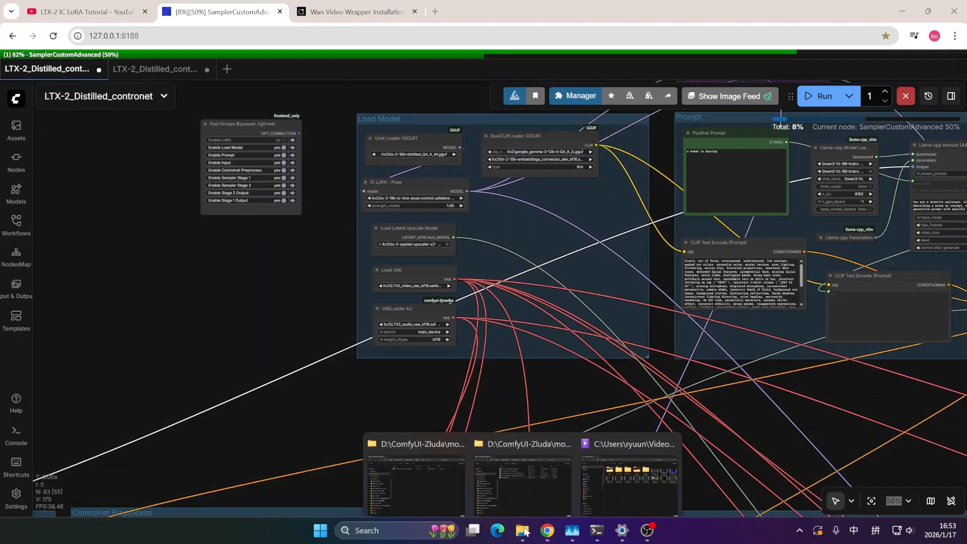
pyautogui.click(416, 470)
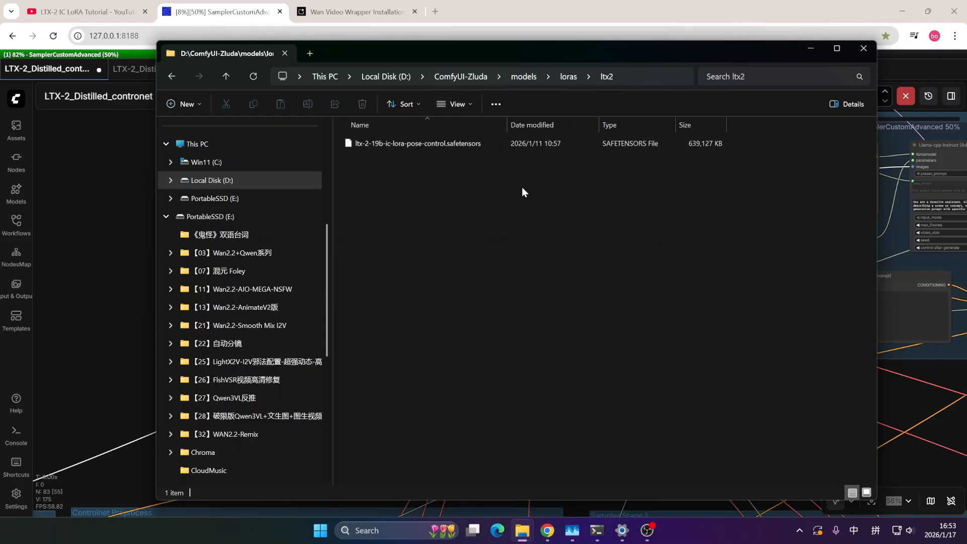
pyautogui.moveTo(530, 530)
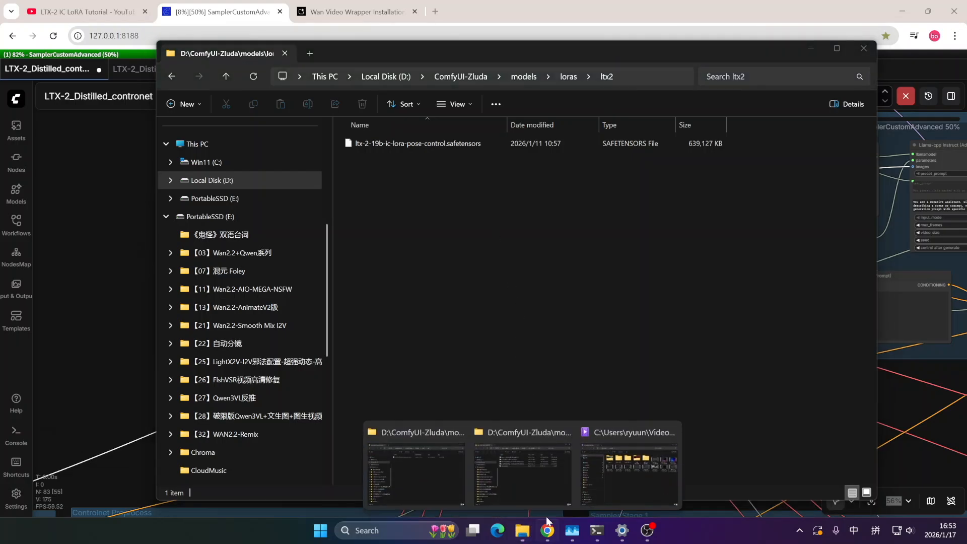
pyautogui.click(511, 468)
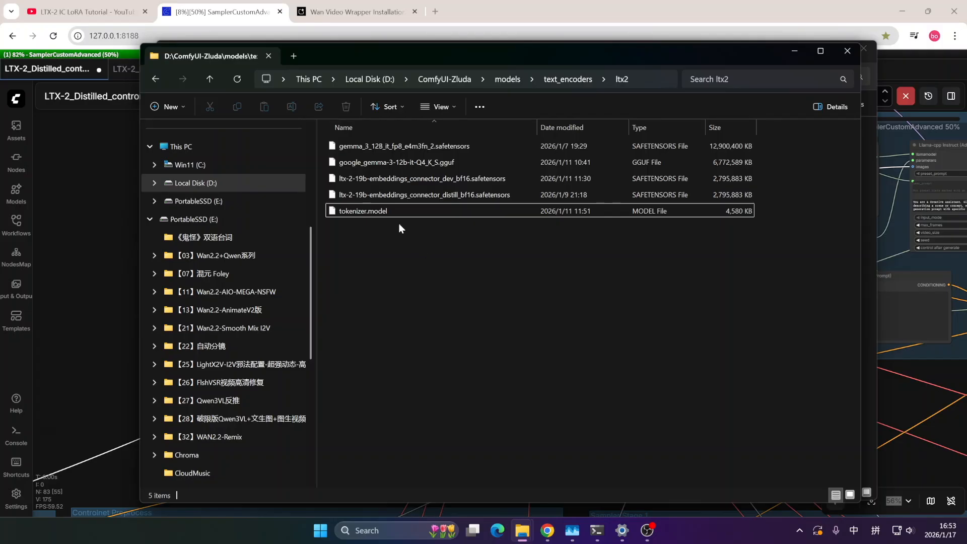
pyautogui.click(397, 166)
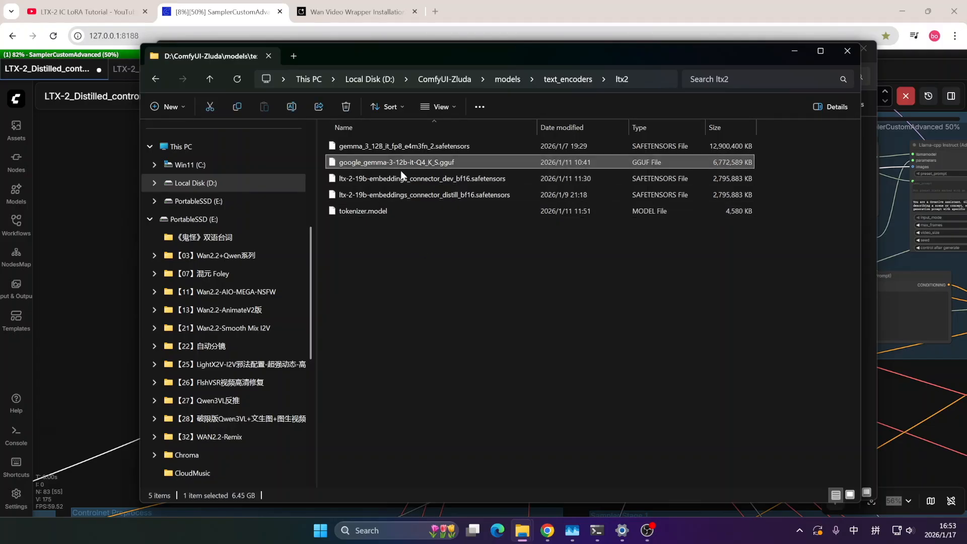
pyautogui.click(361, 212)
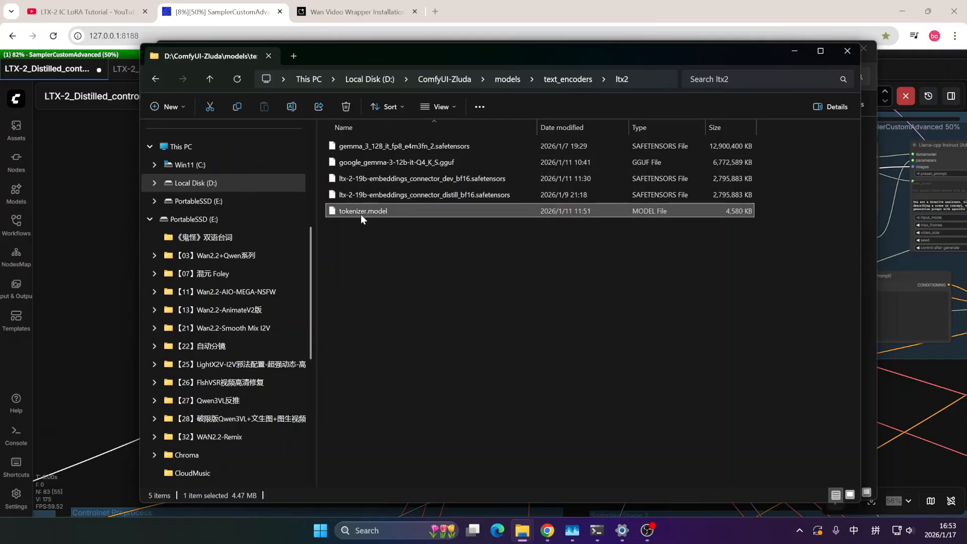
pyautogui.click(395, 261)
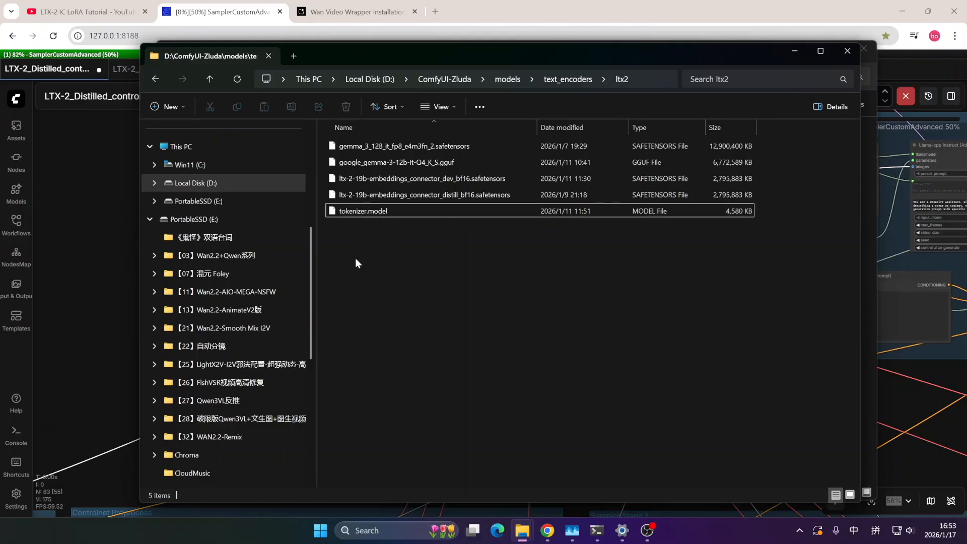
pyautogui.click(123, 241)
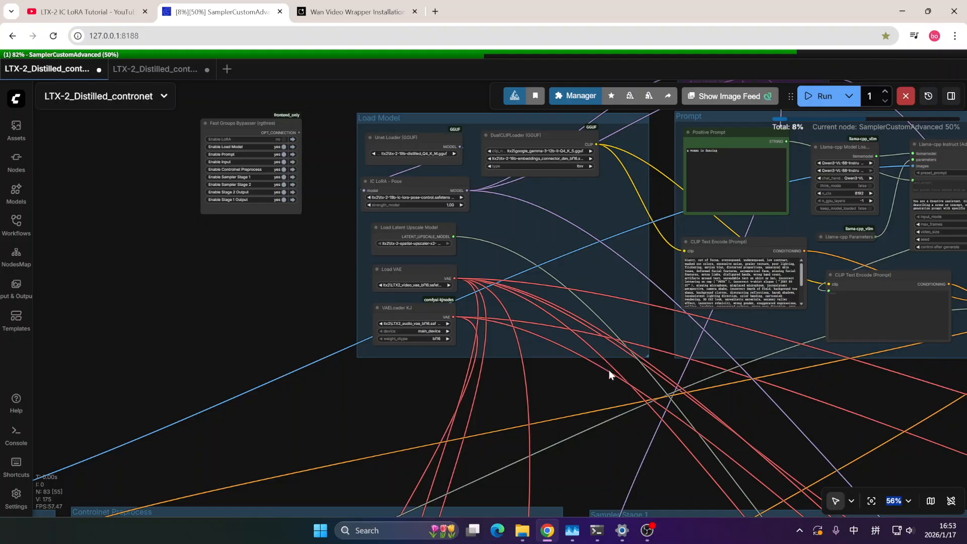
# Examine the Input group's Load Image, Load Video (Upload) and Video Info nodes.
pyautogui.scroll(-2, 542, 363)
pyautogui.scroll(-4, 542, 346)
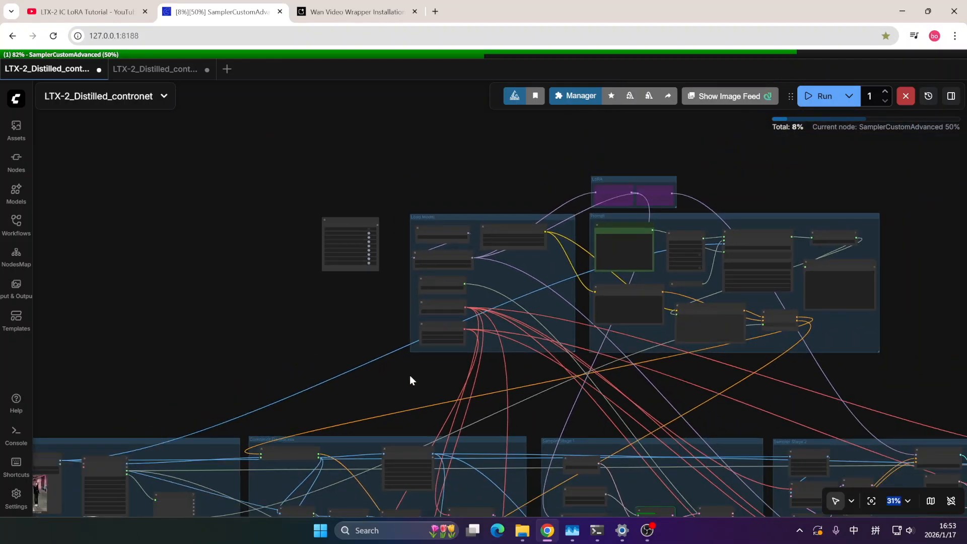
pyautogui.moveTo(410, 376); pyautogui.dragTo(492, 250)
pyautogui.moveTo(281, 267); pyautogui.dragTo(389, 203)
pyautogui.scroll(7, 389, 204)
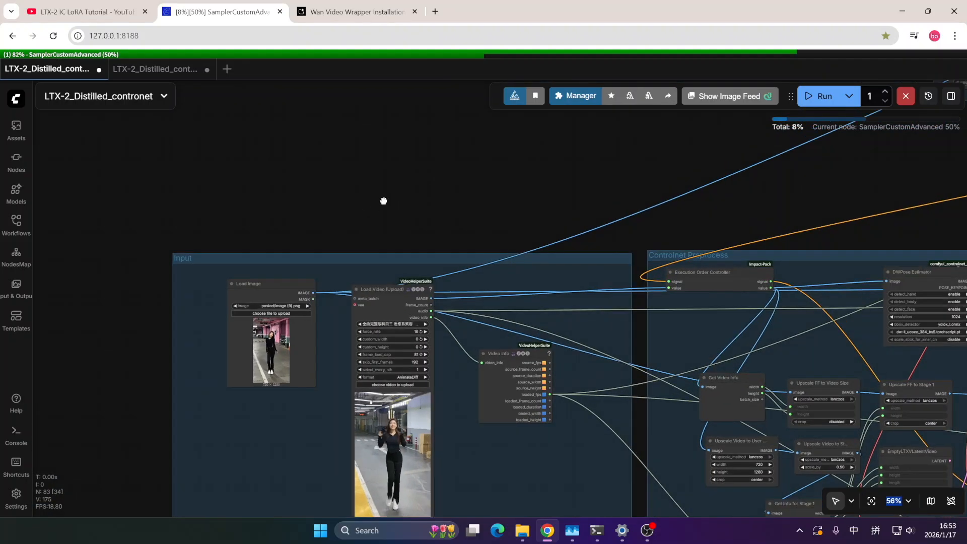
pyautogui.moveTo(317, 331); pyautogui.dragTo(412, 267)
pyautogui.moveTo(413, 308); pyautogui.dragTo(429, 241)
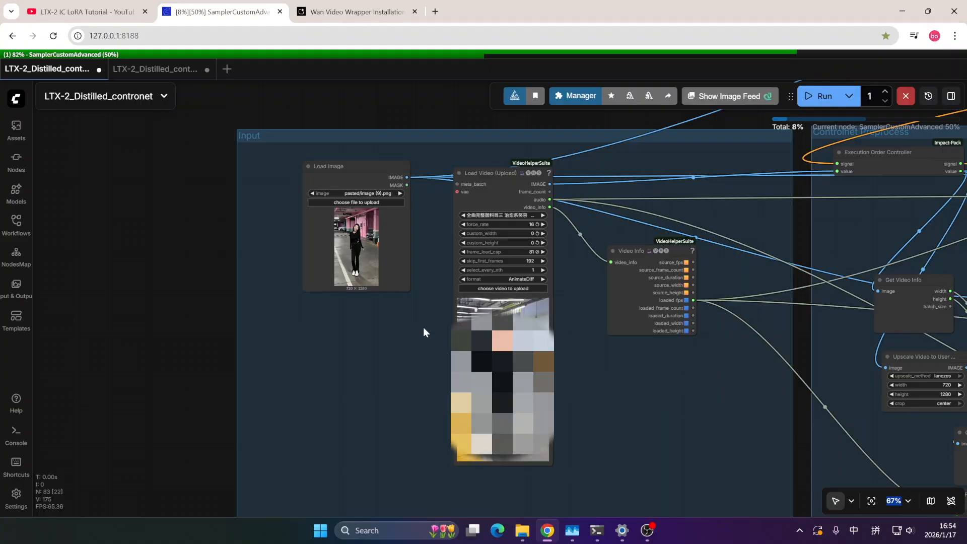
pyautogui.moveTo(410, 325); pyautogui.dragTo(371, 307)
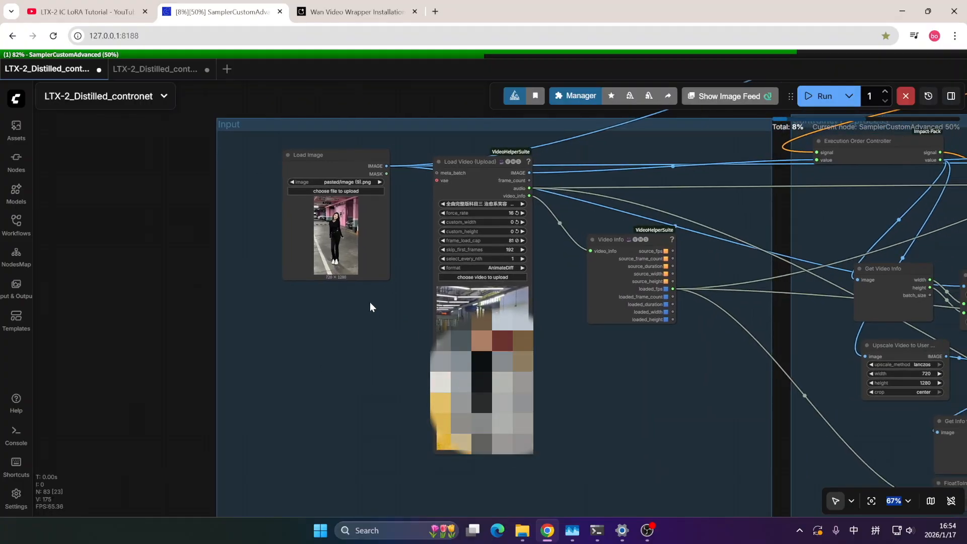
# Survey the whole workflow layout and examine how the Load Model and LoRA groups connect to the Prompt group.
pyautogui.scroll(-9, 554, 373)
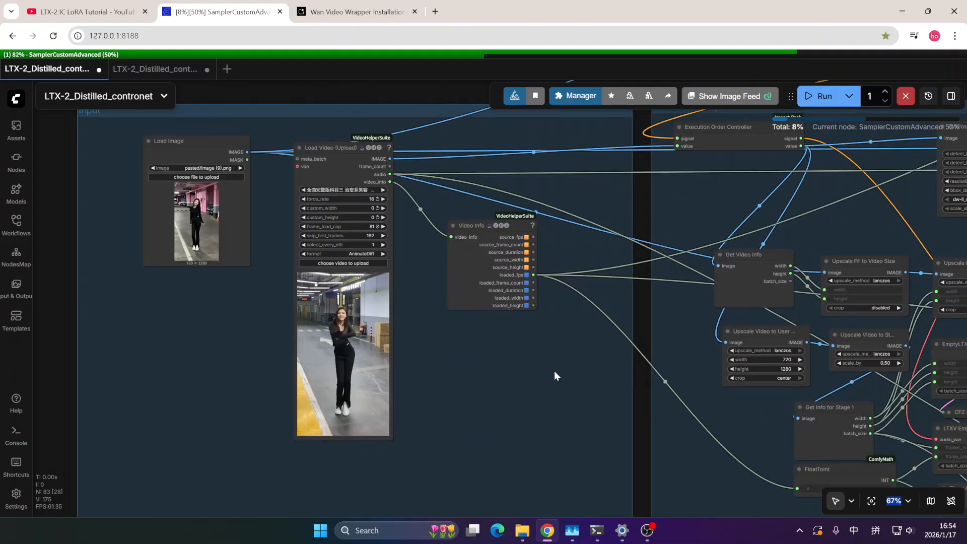
pyautogui.moveTo(708, 228); pyautogui.dragTo(466, 244)
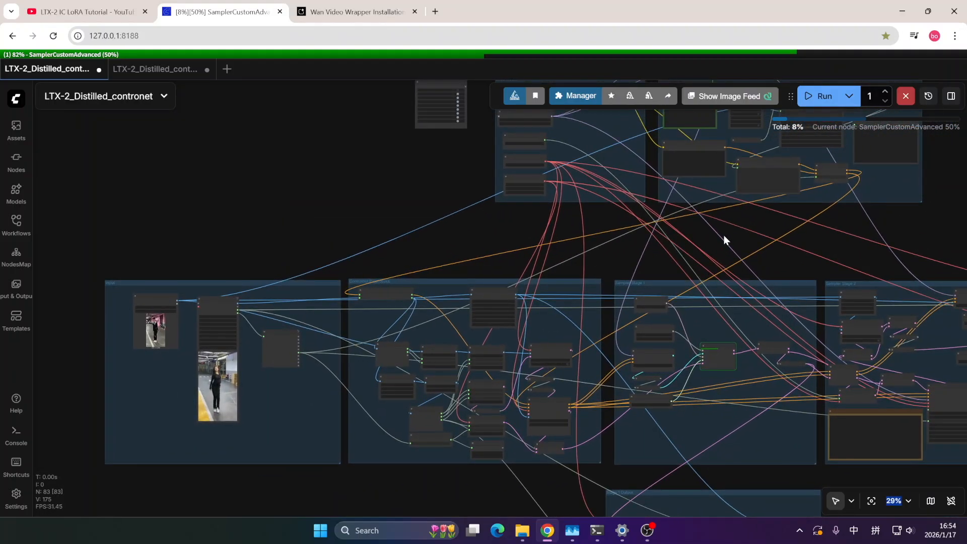
pyautogui.scroll(-5, 605, 274)
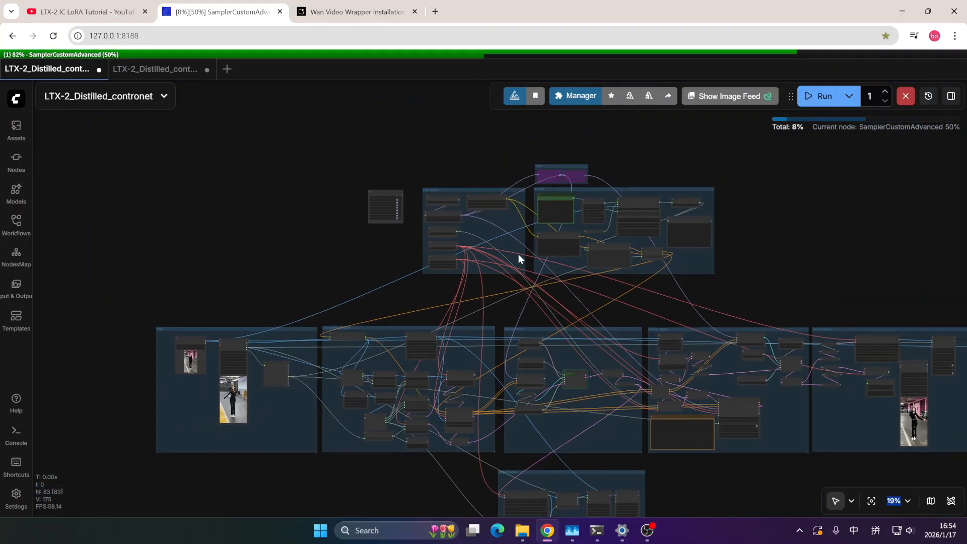
pyautogui.scroll(8, 470, 132)
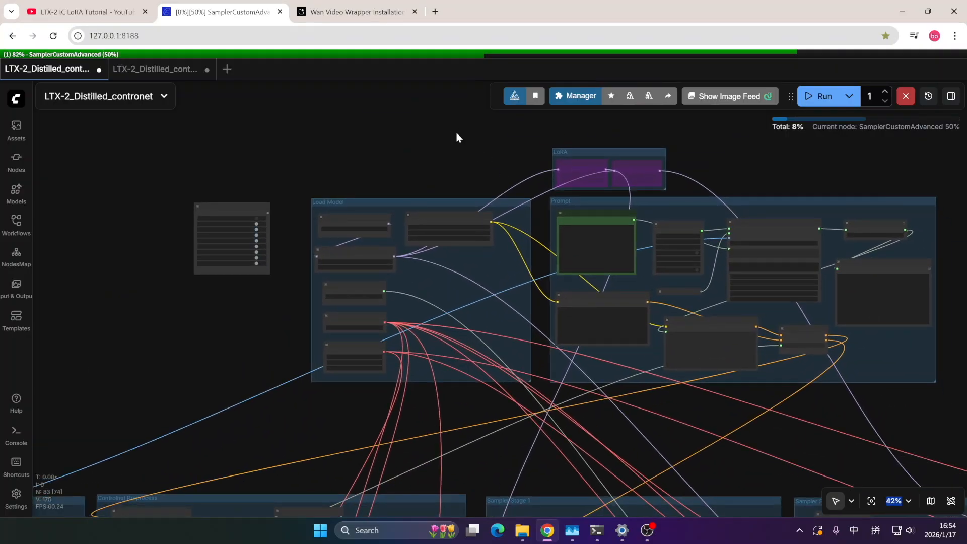
pyautogui.moveTo(456, 133); pyautogui.dragTo(436, 121)
pyautogui.scroll(3, 450, 134)
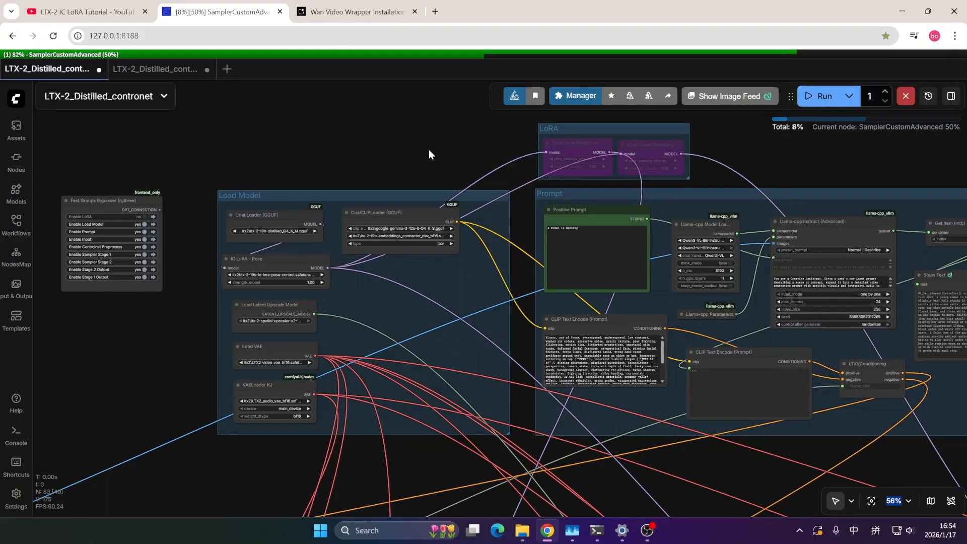
pyautogui.moveTo(428, 149); pyautogui.dragTo(399, 140)
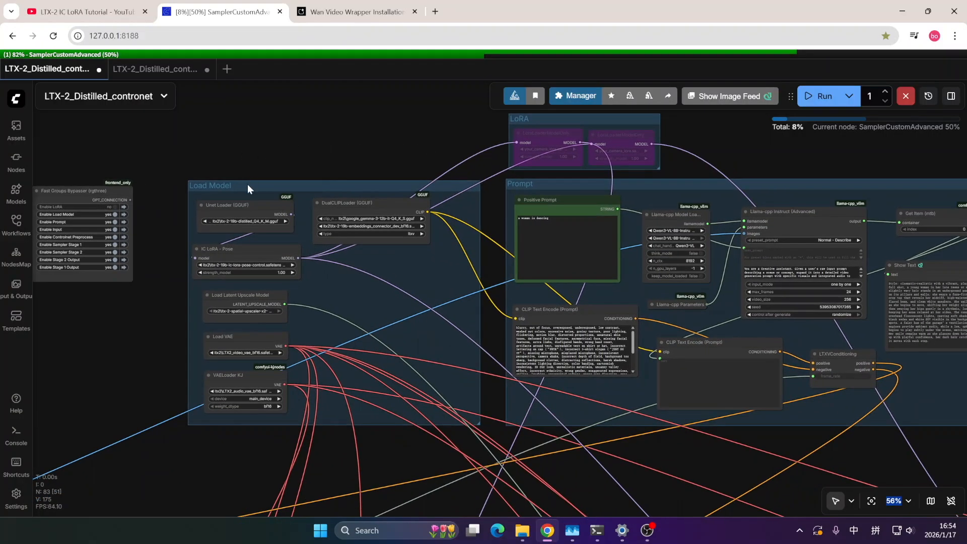
pyautogui.moveTo(343, 152); pyautogui.dragTo(302, 147)
pyautogui.moveTo(710, 138); pyautogui.dragTo(573, 131)
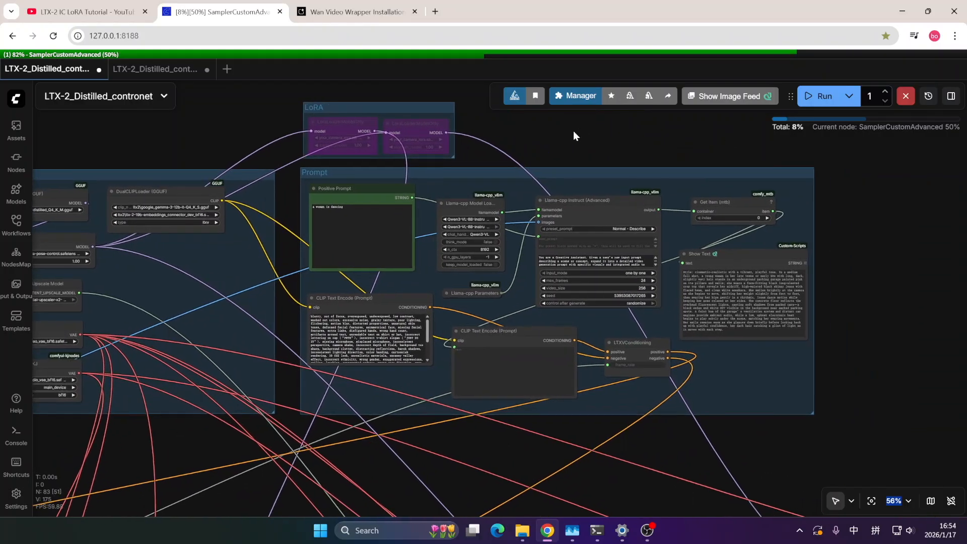
pyautogui.moveTo(905, 335); pyautogui.dragTo(899, 302)
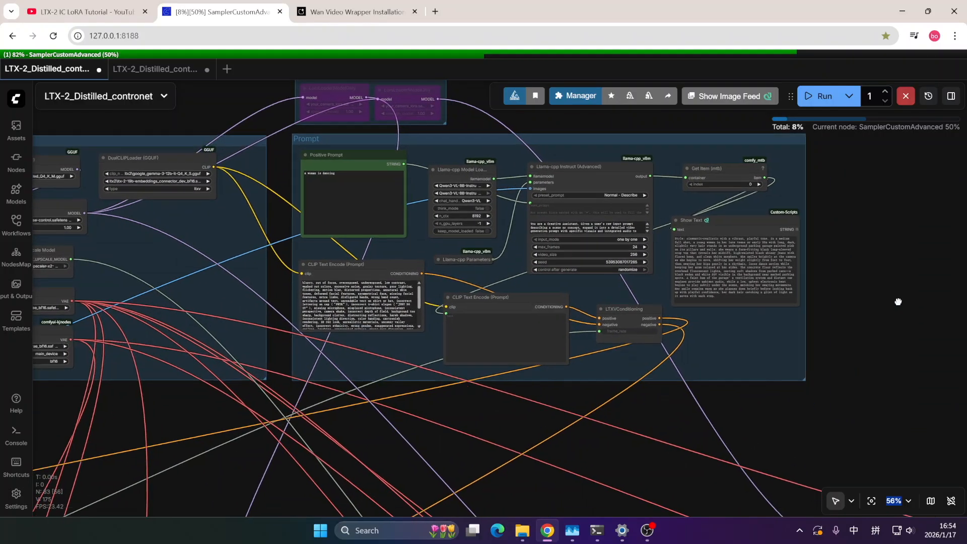
pyautogui.moveTo(880, 262); pyautogui.dragTo(886, 283)
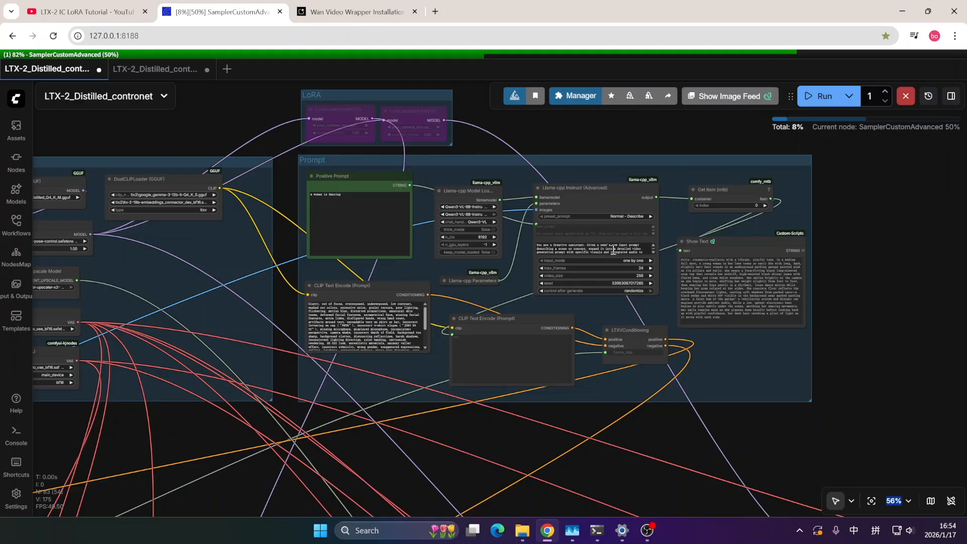
# Read the expanded prompt in the Show Text node and review the Prompt group's Llama-cpp and text encoding nodes.
pyautogui.scroll(3, 765, 272)
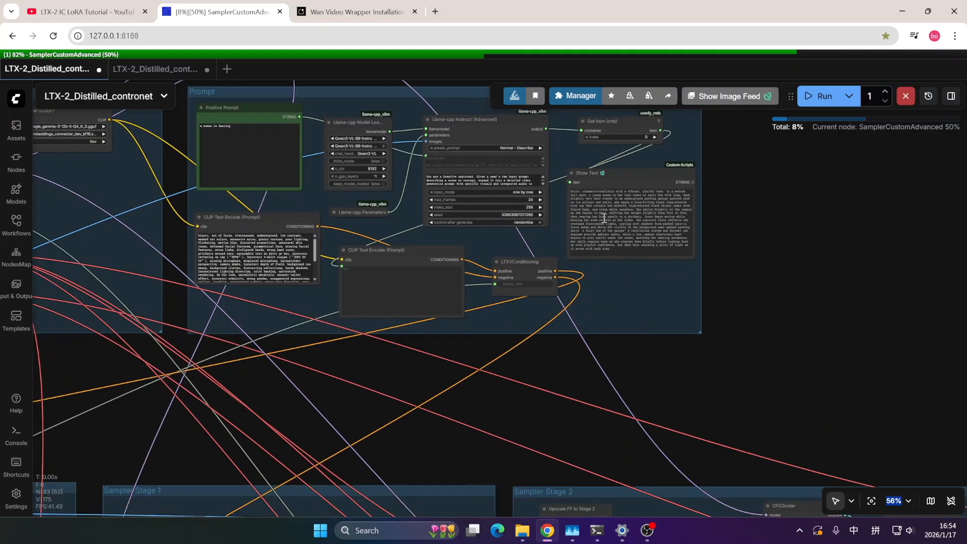
pyautogui.scroll(4, 605, 206)
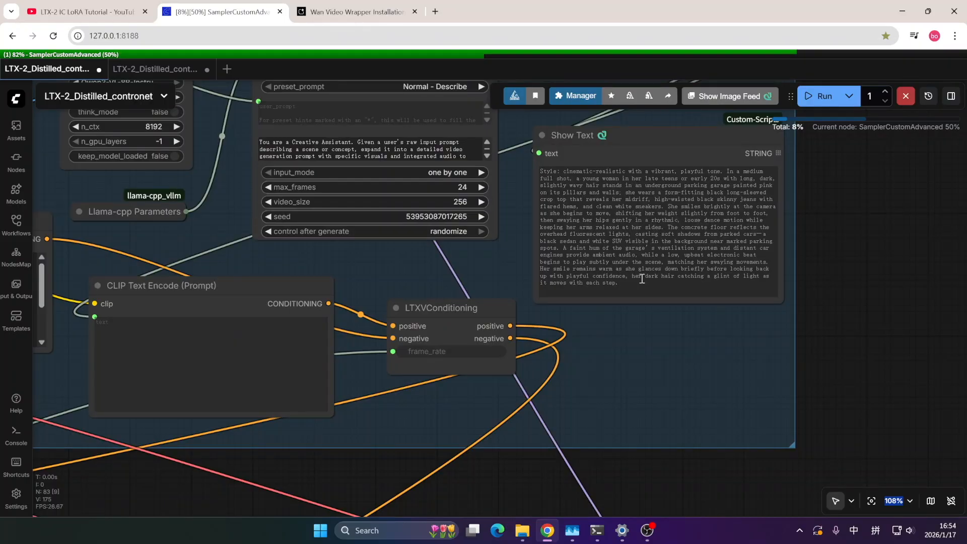
pyautogui.scroll(-6, 641, 279)
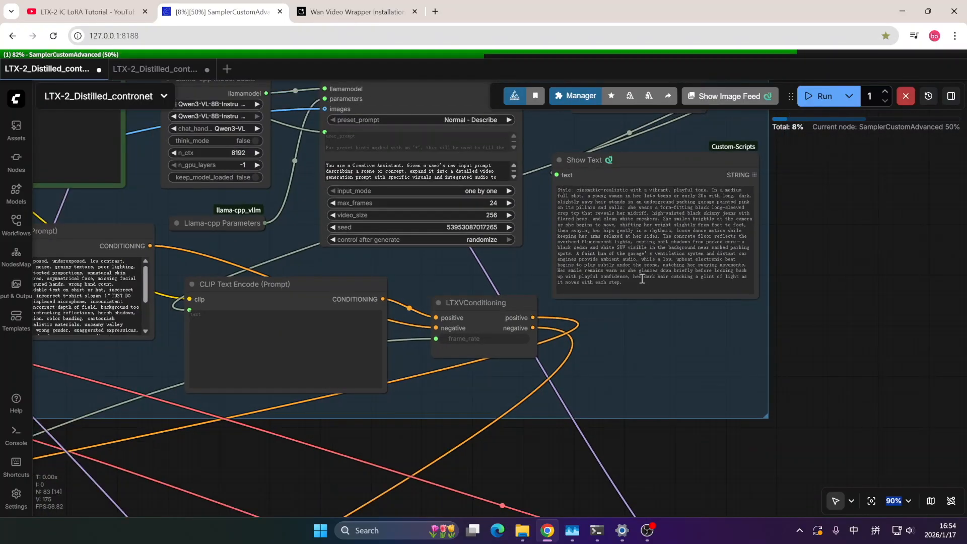
pyautogui.moveTo(784, 316); pyautogui.dragTo(817, 282)
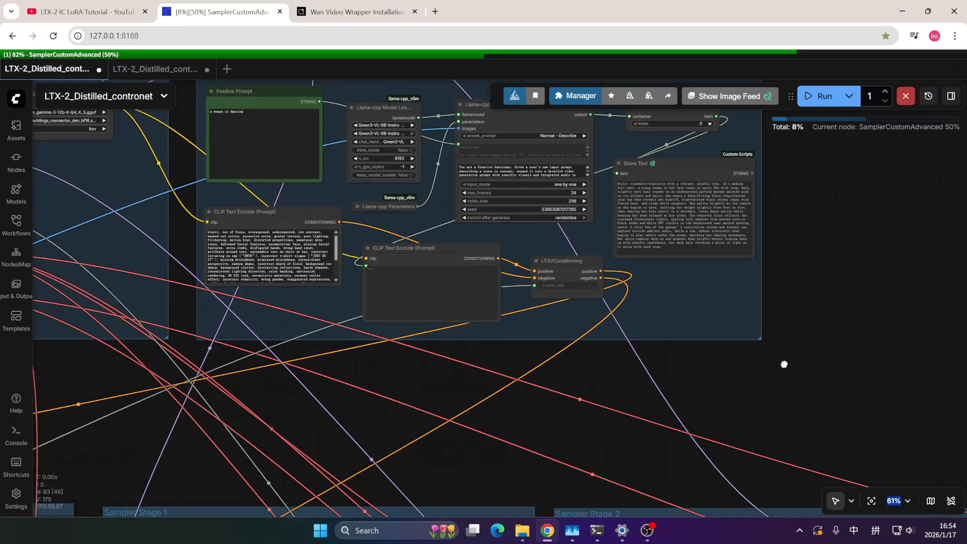
pyautogui.scroll(-3, 732, 345)
pyautogui.moveTo(647, 359); pyautogui.dragTo(659, 386)
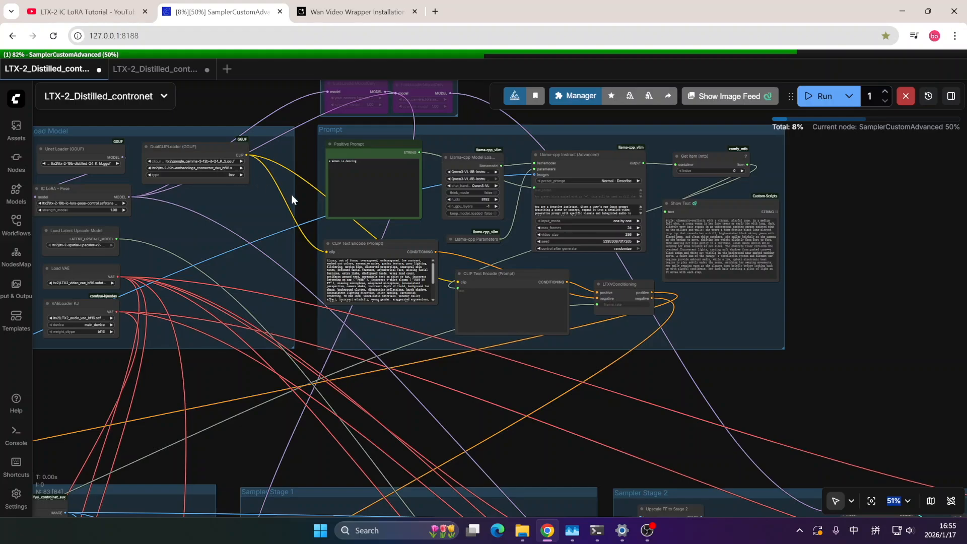
pyautogui.scroll(-6, 652, 377)
pyautogui.scroll(6, 607, 224)
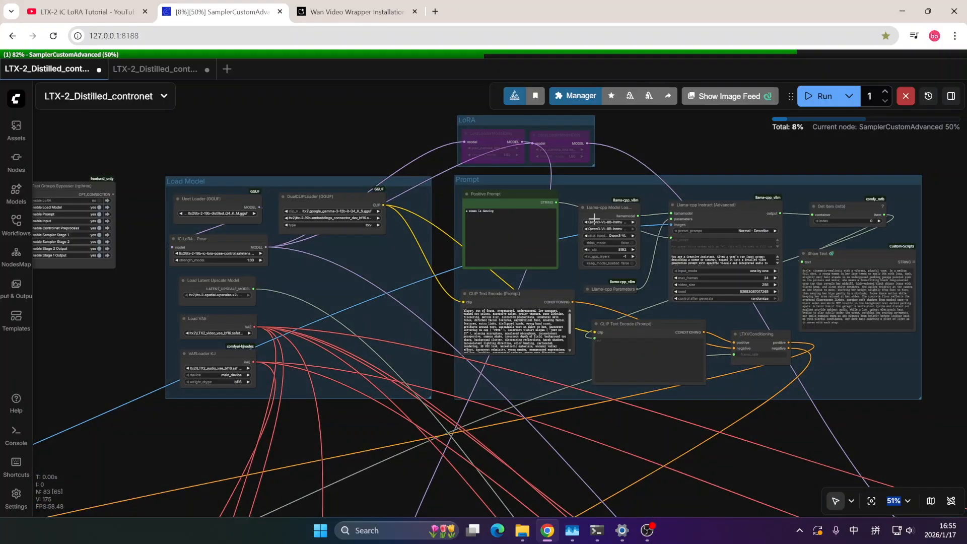
# Review the Controlnet Preprocess group's layout, its link from the Input group, and the DWPose Estimator and video upscale nodes.
pyautogui.moveTo(351, 422); pyautogui.dragTo(330, 119)
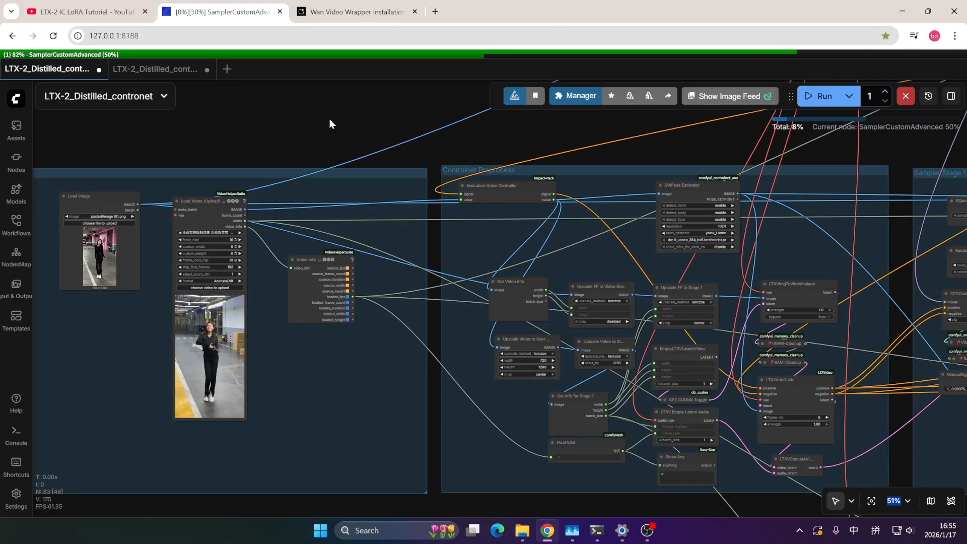
pyautogui.moveTo(491, 141); pyautogui.dragTo(464, 131)
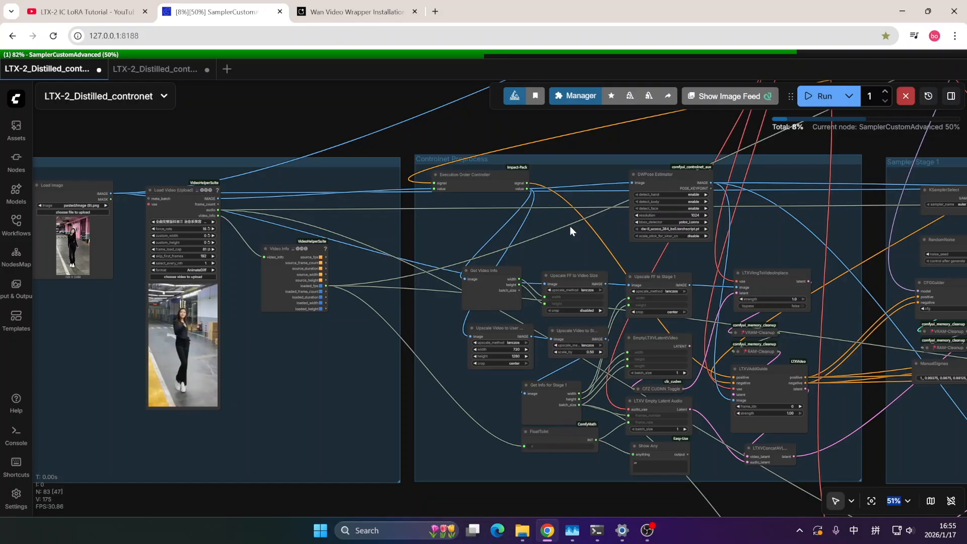
pyautogui.scroll(2, 659, 185)
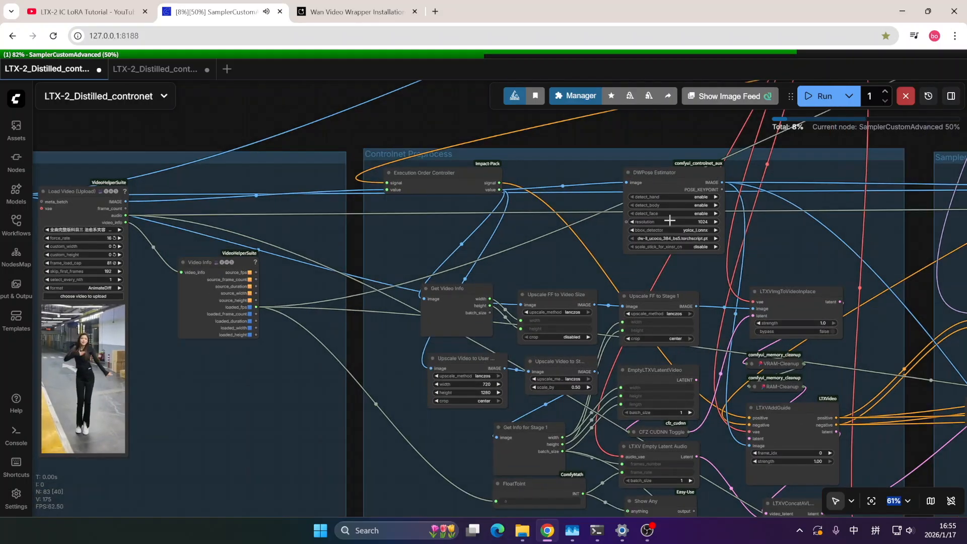
pyautogui.scroll(-1, 534, 125)
pyautogui.scroll(-2, 567, 149)
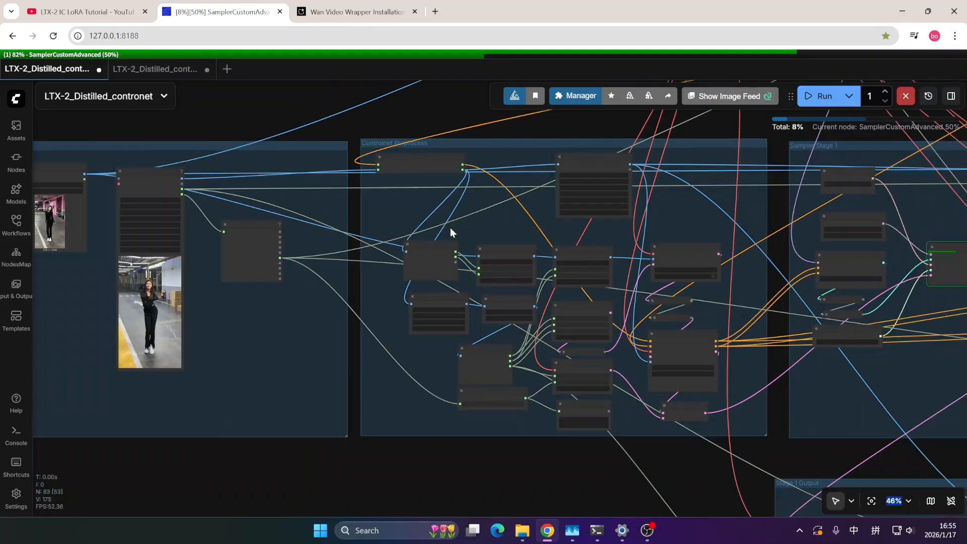
pyautogui.scroll(3, 575, 185)
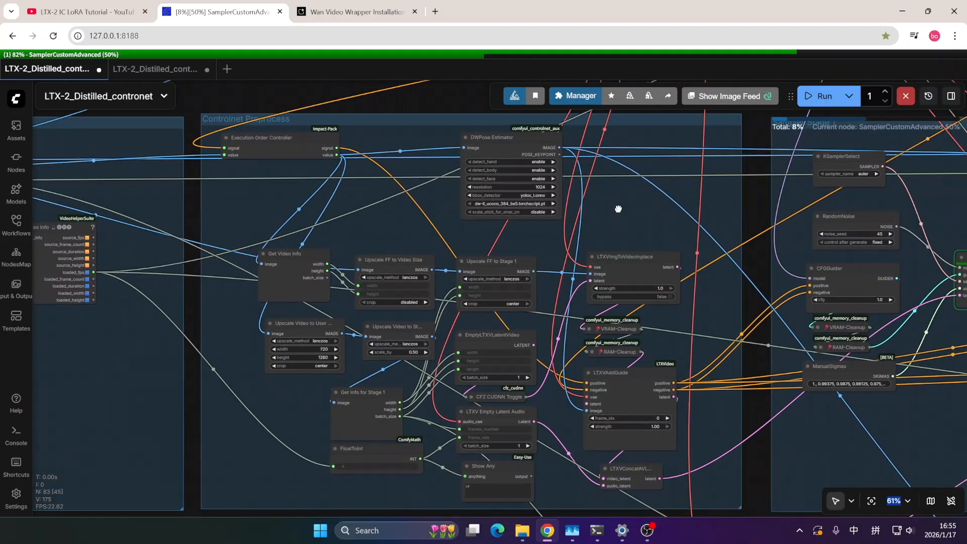
# Examine the Controlnet Preprocess group's LTXVImgToVideoInplace, LTXVAddGuide, empty latent and LTXVConcatAVLatent nodes.
pyautogui.moveTo(611, 190); pyautogui.dragTo(523, 201)
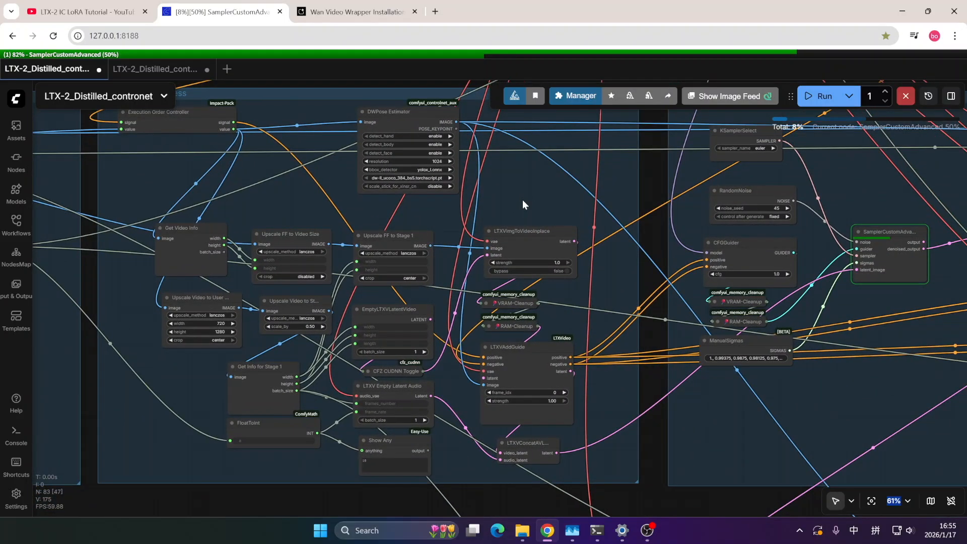
pyautogui.moveTo(653, 282); pyautogui.dragTo(637, 207)
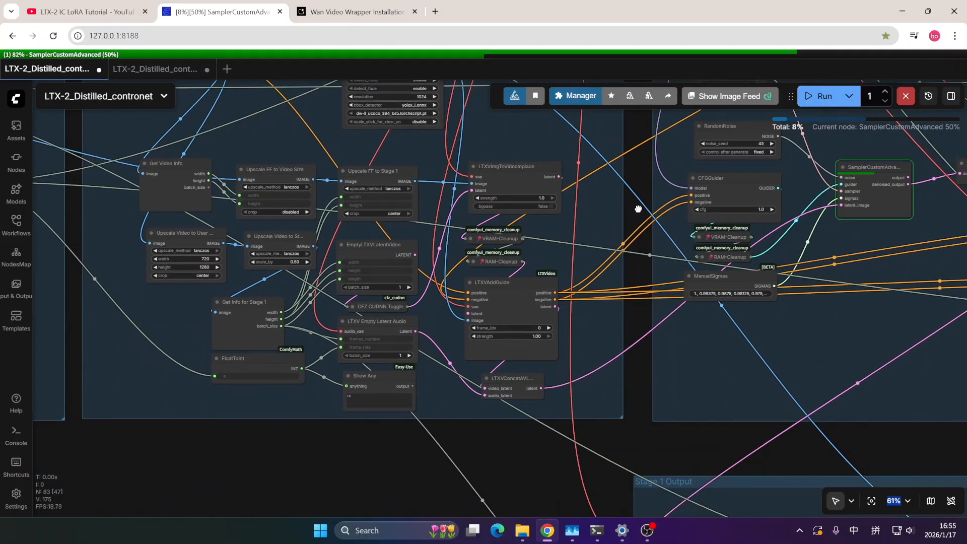
pyautogui.moveTo(637, 317); pyautogui.dragTo(641, 281)
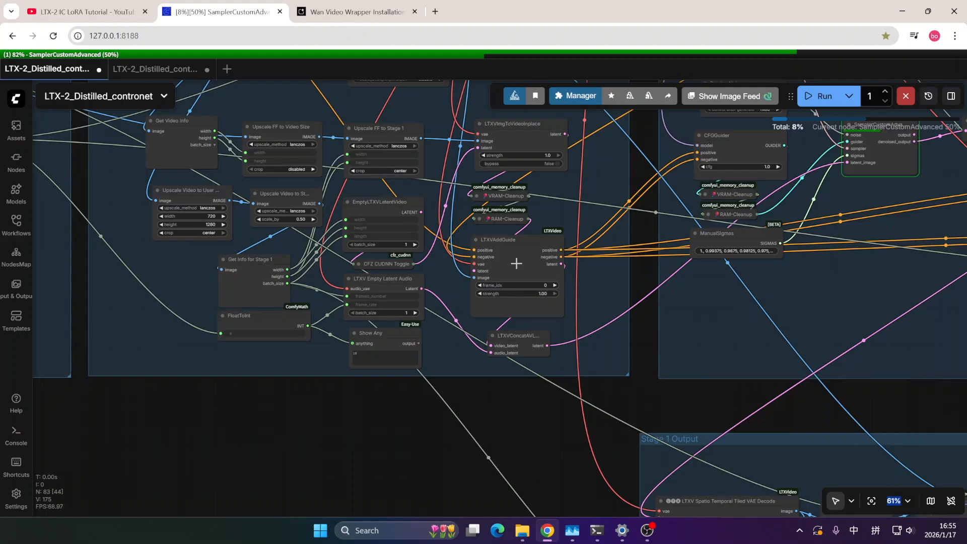
pyautogui.scroll(-2, 614, 289)
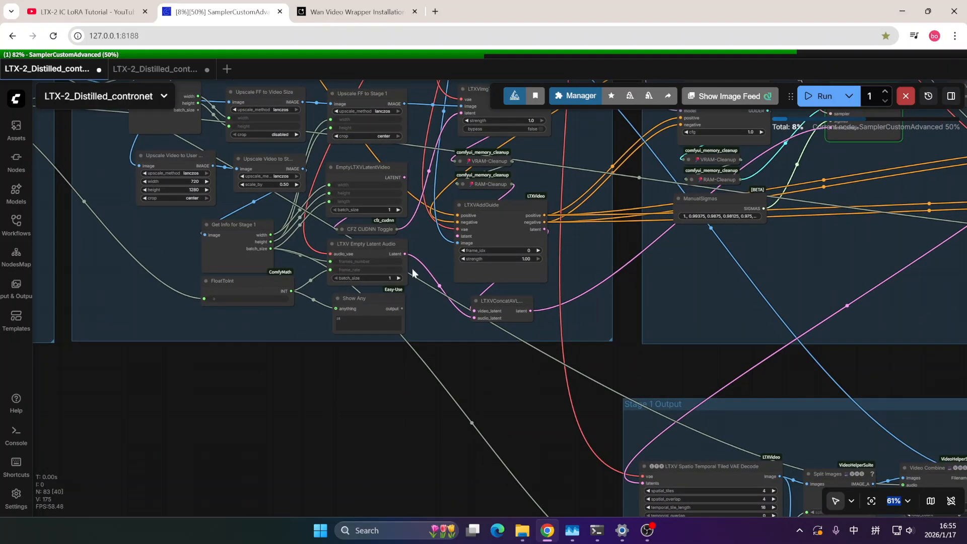
pyautogui.hscroll(2, 497, 349)
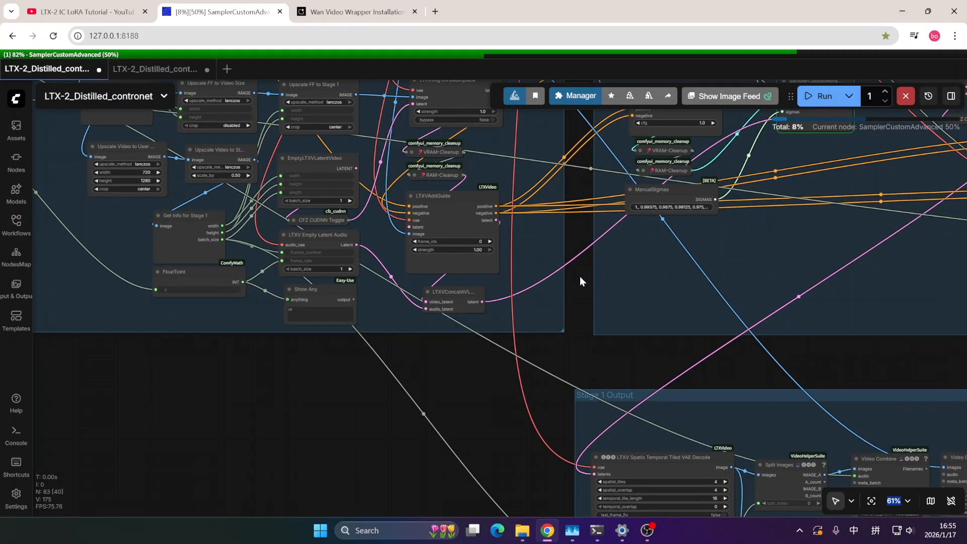
# Examine the Sampler Stage 1 group's sampler, noise, CFGGuider, ManualSigmas and latent separation nodes.
pyautogui.scroll(-6, 516, 338)
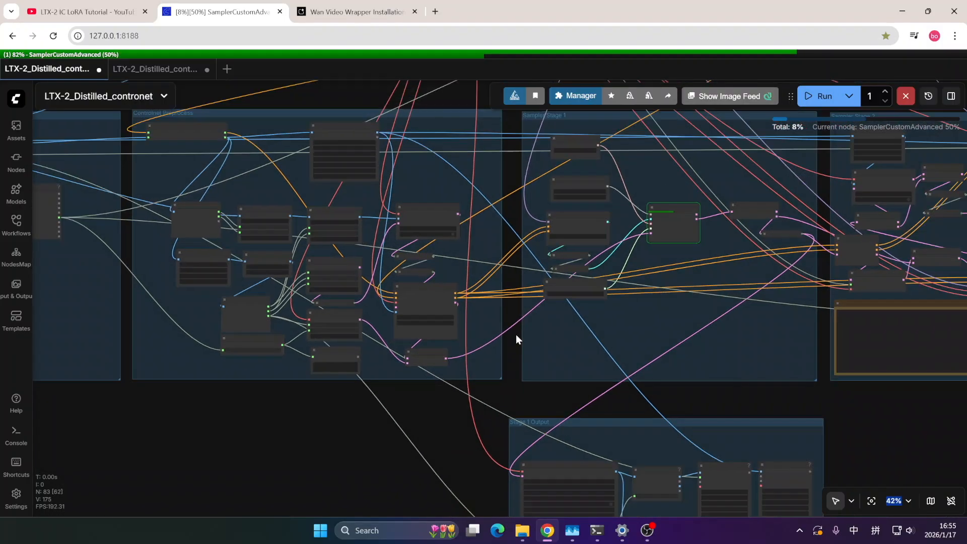
pyautogui.moveTo(516, 333); pyautogui.dragTo(459, 342)
pyautogui.scroll(3, 475, 260)
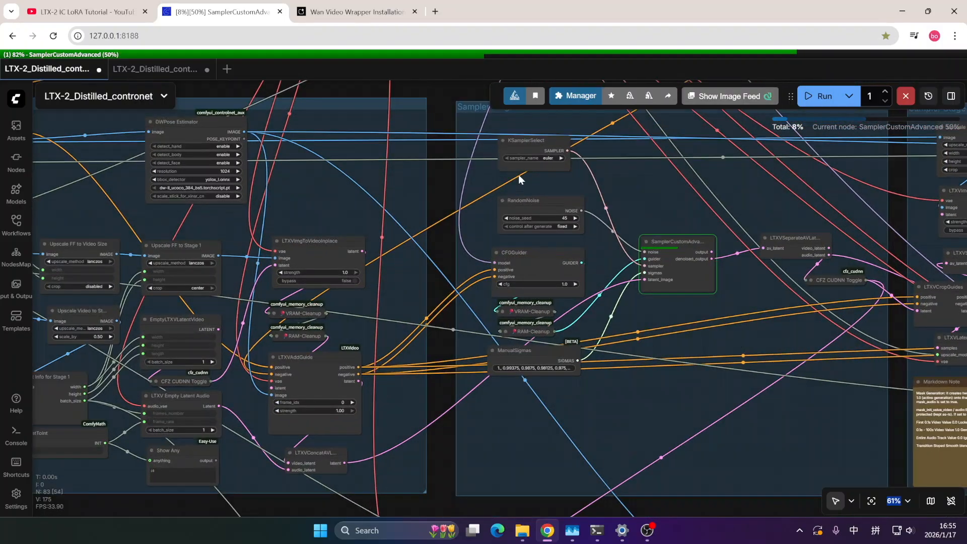
pyautogui.moveTo(447, 92); pyautogui.dragTo(371, 130)
pyautogui.scroll(1, 421, 162)
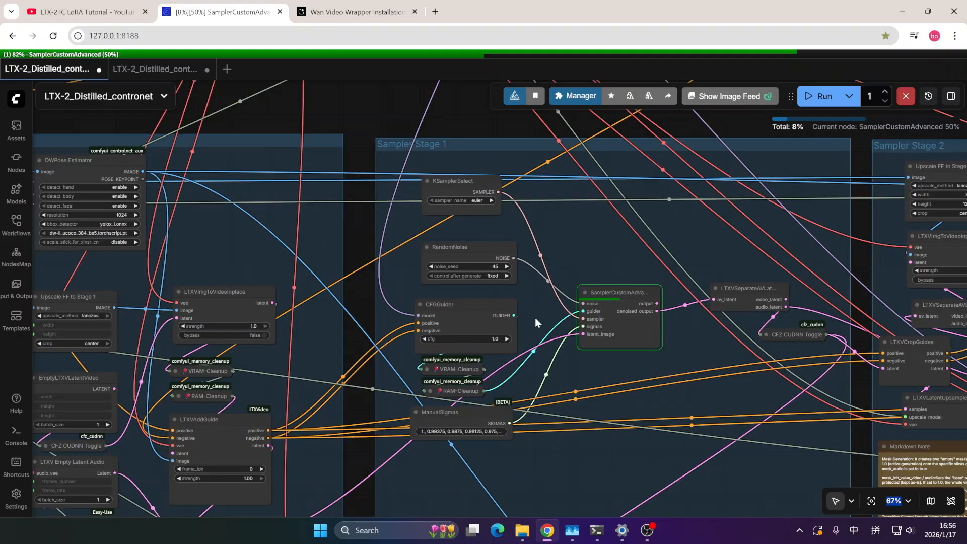
pyautogui.moveTo(358, 306); pyautogui.dragTo(345, 263)
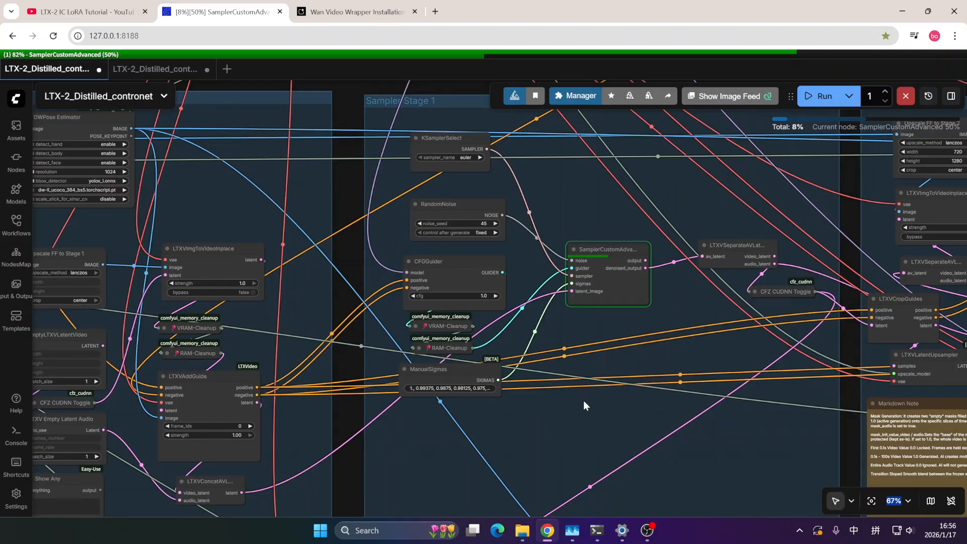
pyautogui.scroll(-2, 482, 337)
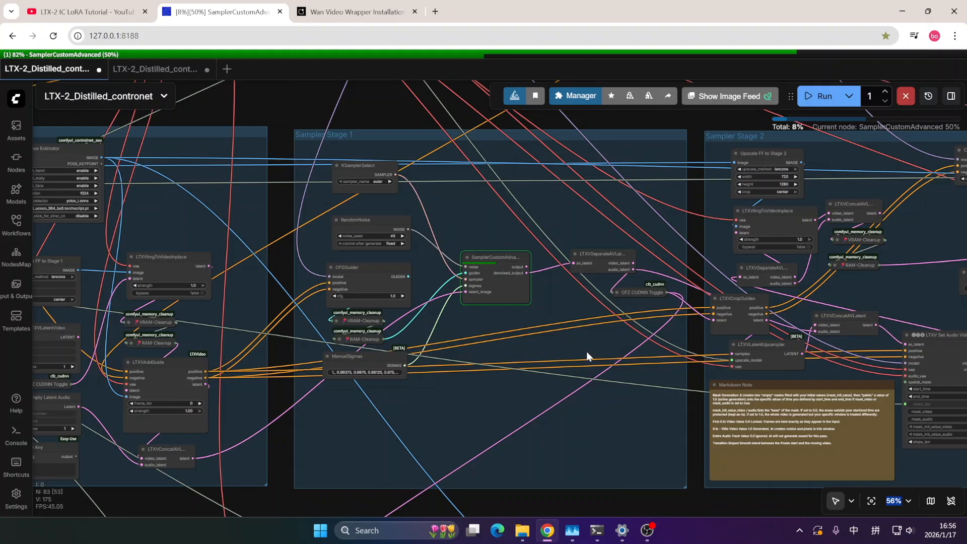
pyautogui.moveTo(694, 395); pyautogui.dragTo(644, 341)
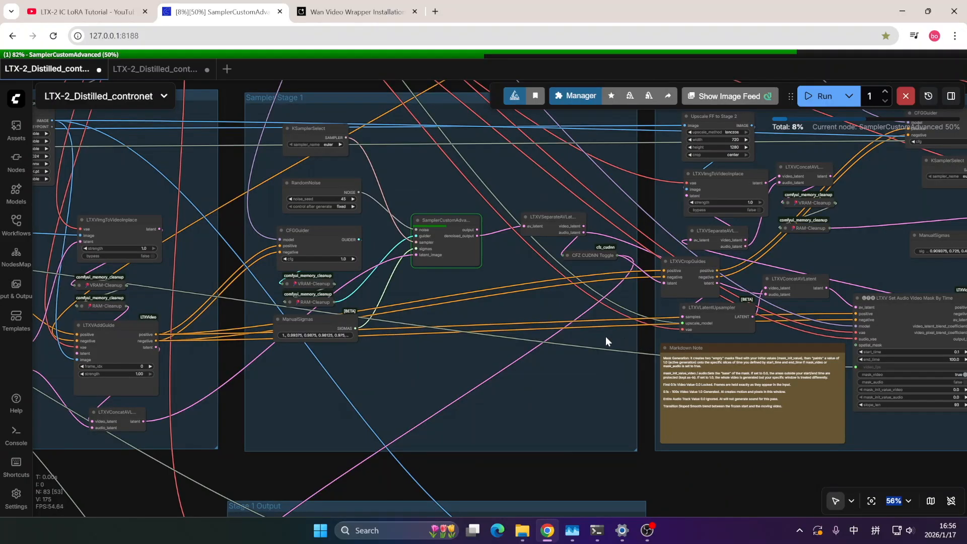
# Examine the Stage 1 Output group's tiled VAE decode, Split Images, Math Int, Save Image and Video Combine nodes.
pyautogui.moveTo(647, 479); pyautogui.dragTo(638, 302)
pyautogui.scroll(-3, 640, 302)
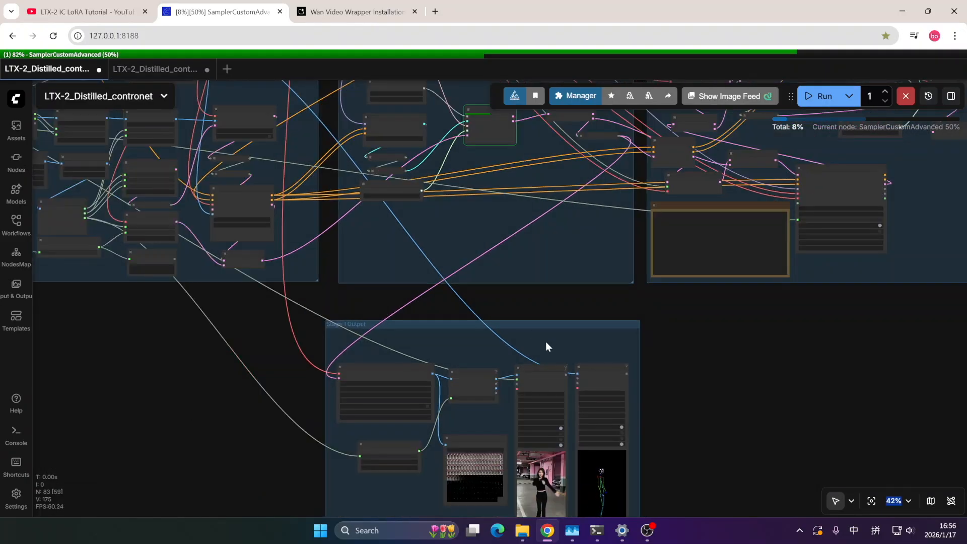
pyautogui.moveTo(699, 365); pyautogui.dragTo(699, 293)
pyautogui.scroll(5, 437, 413)
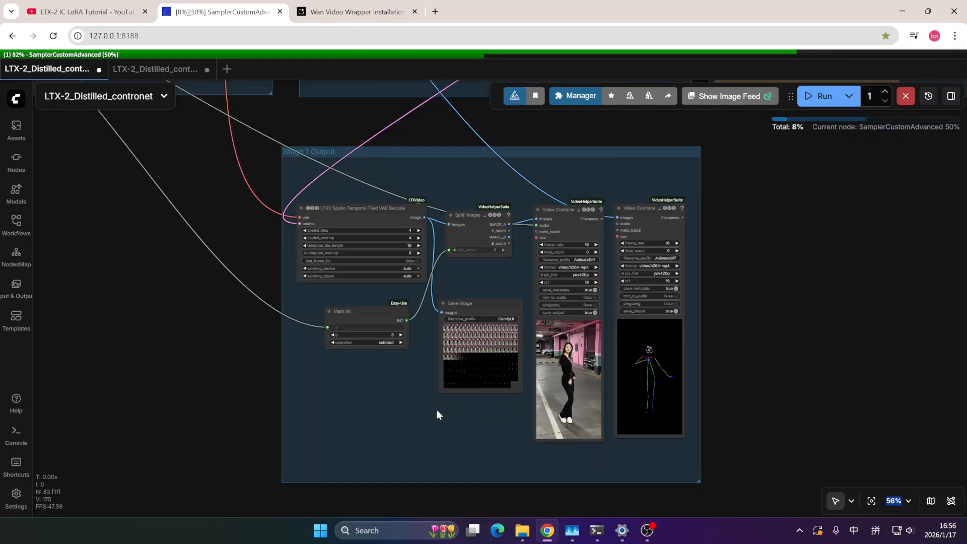
pyautogui.scroll(1, 411, 361)
pyautogui.moveTo(413, 353); pyautogui.dragTo(386, 389)
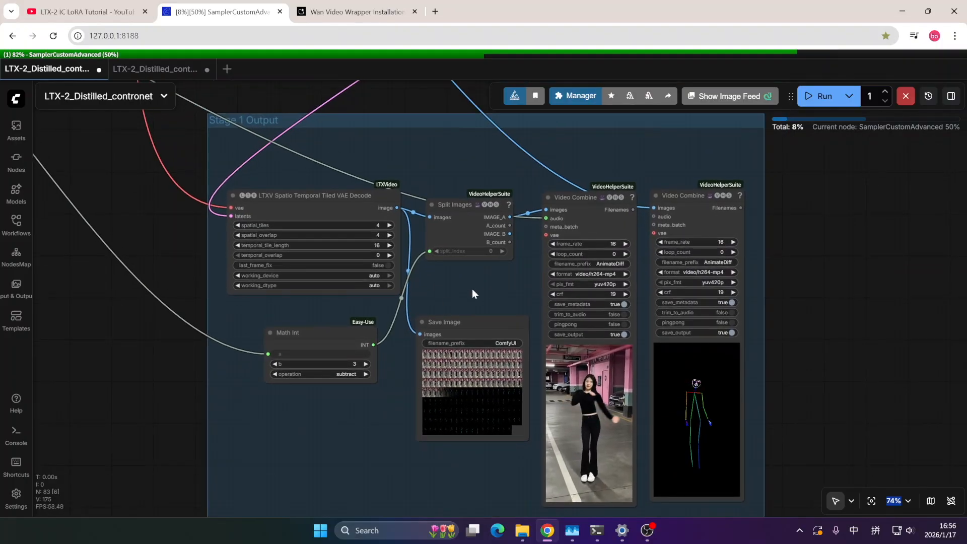
pyautogui.moveTo(483, 286); pyautogui.dragTo(475, 269)
pyautogui.scroll(1, 476, 271)
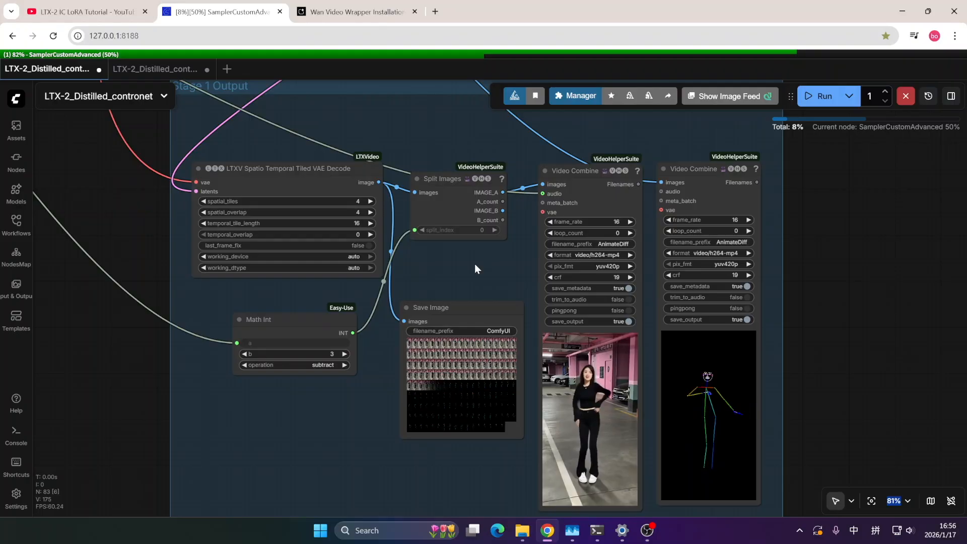
# Inspect how Math Int and Split Images trim the decoded frames, and compare the dance and pose video previews.
pyautogui.scroll(-2, 376, 367)
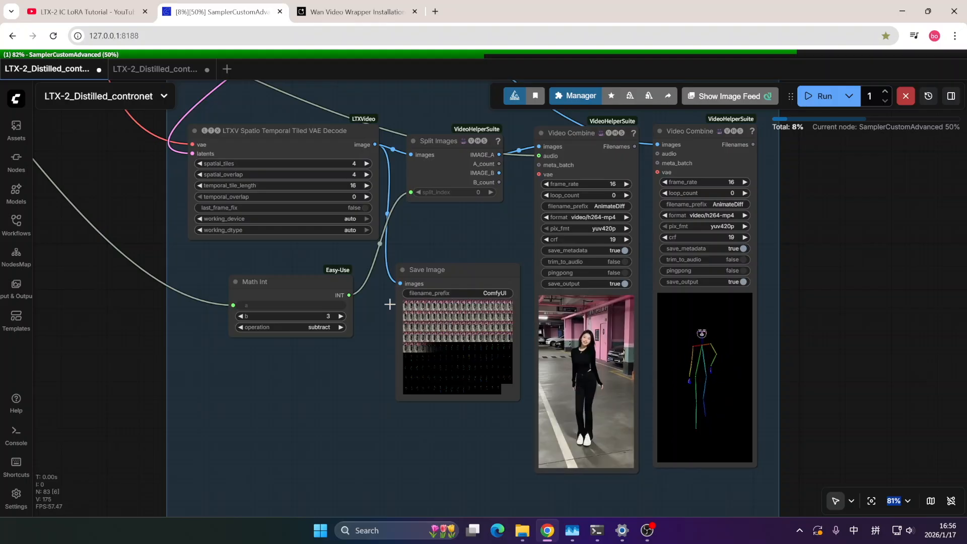
pyautogui.scroll(2, 375, 330)
pyautogui.scroll(3, 429, 297)
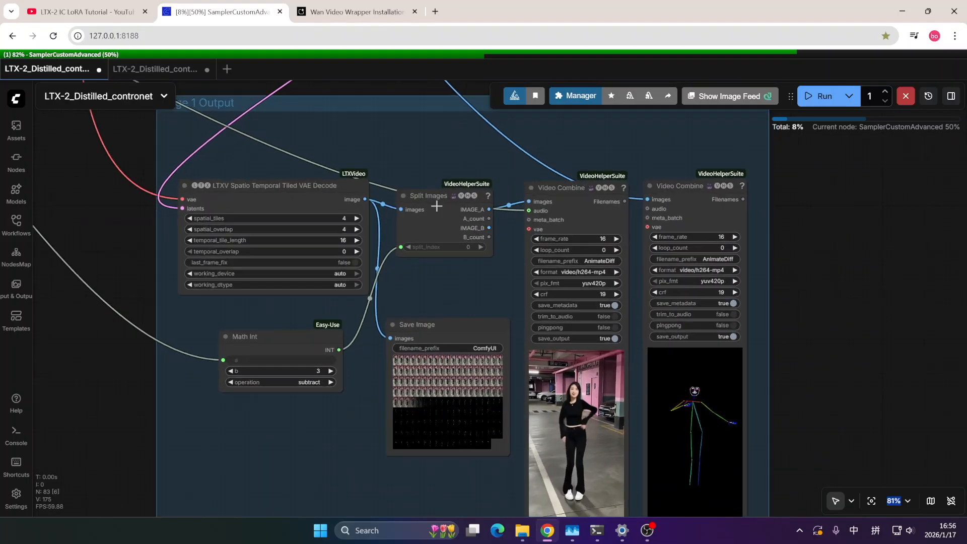
pyautogui.scroll(-2, 455, 267)
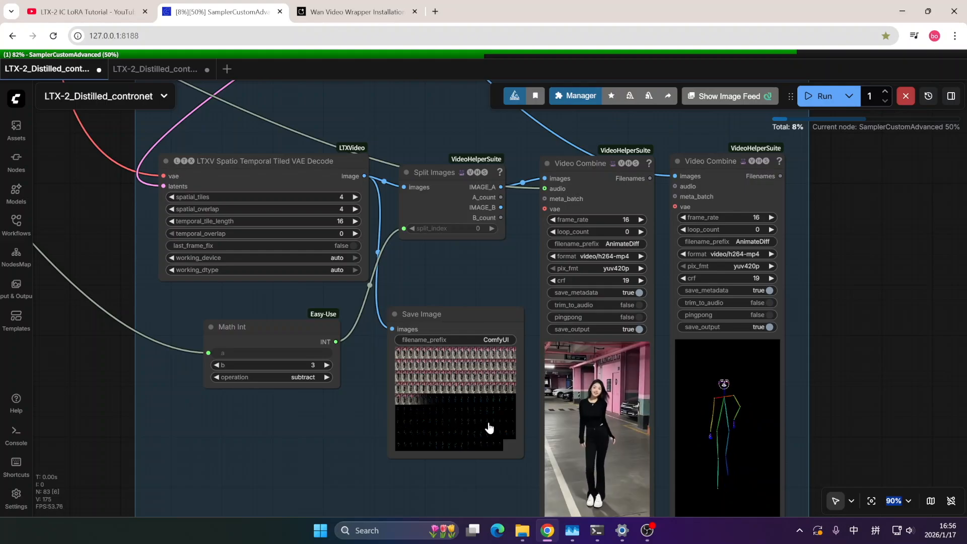
pyautogui.moveTo(367, 367); pyautogui.dragTo(364, 344)
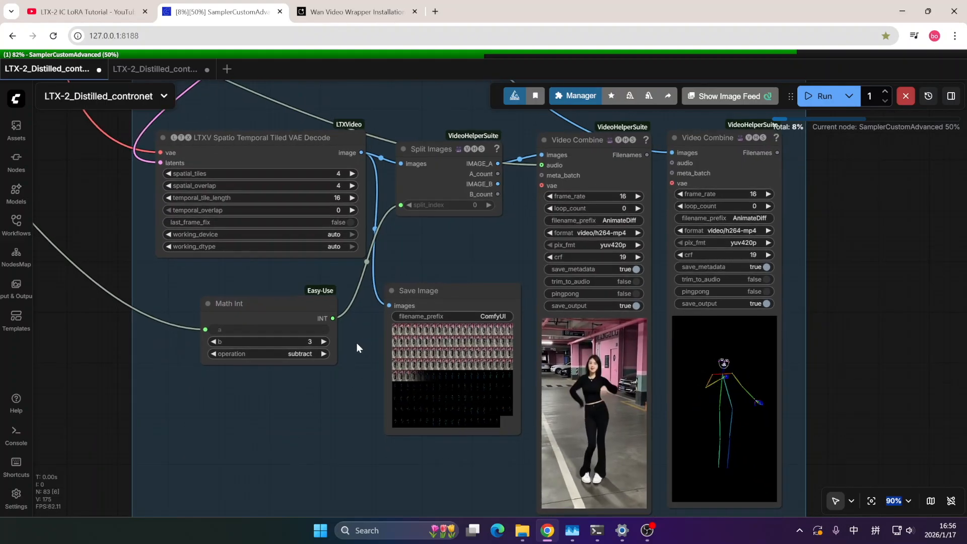
pyautogui.moveTo(459, 247); pyautogui.dragTo(407, 249)
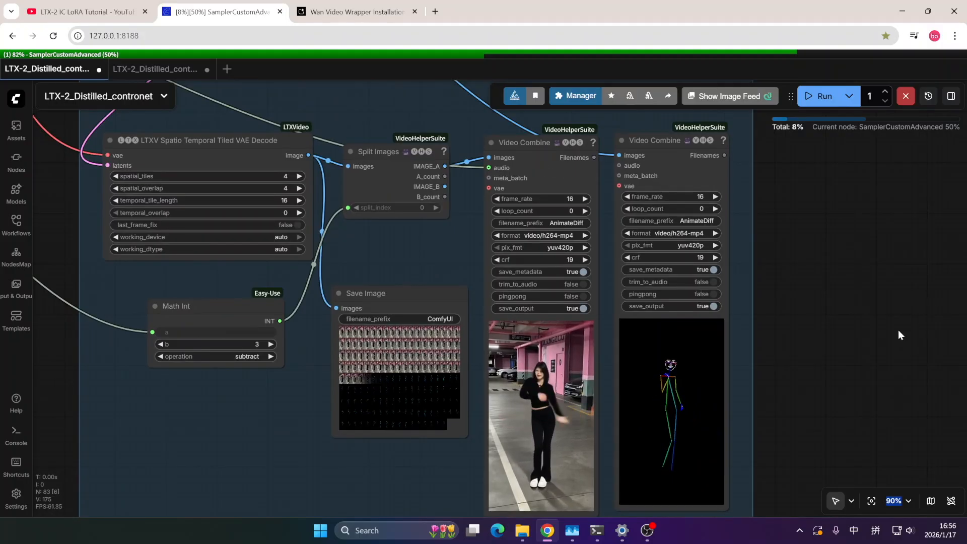
pyautogui.moveTo(560, 215); pyautogui.dragTo(429, 217)
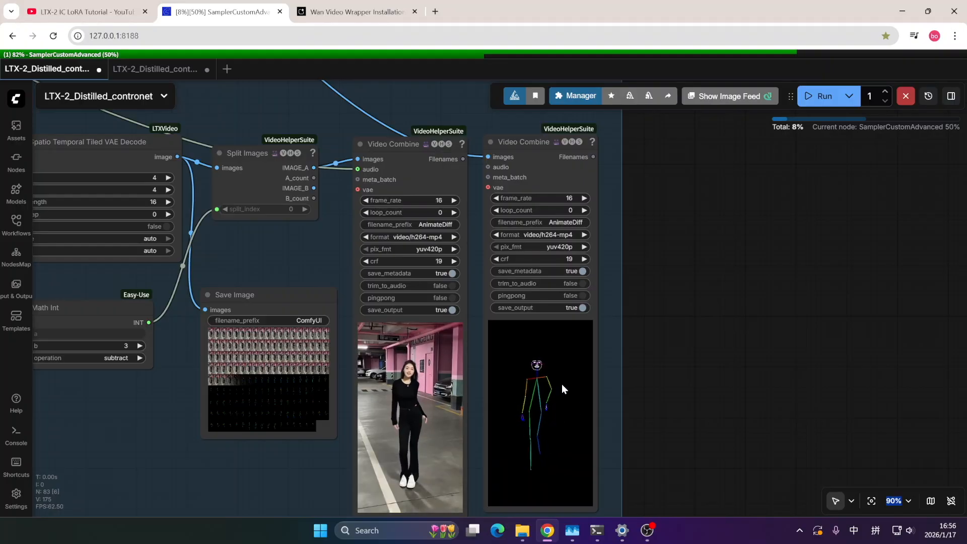
# Trace the Stage 1 sampler output into Sampler Stage 2's LTXVCropGuides node and compare it with Stage 1 Output's saved frames.
pyautogui.moveTo(666, 336); pyautogui.dragTo(640, 411)
pyautogui.scroll(-6, 667, 292)
pyautogui.moveTo(686, 244); pyautogui.dragTo(676, 379)
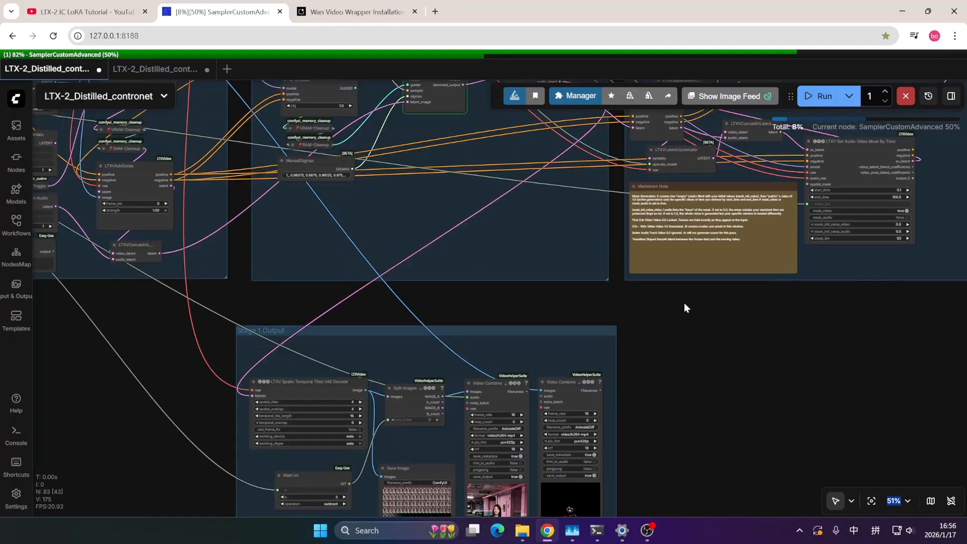
pyautogui.moveTo(684, 303); pyautogui.dragTo(668, 403)
pyautogui.moveTo(589, 311); pyautogui.dragTo(567, 381)
pyautogui.scroll(-3, 574, 328)
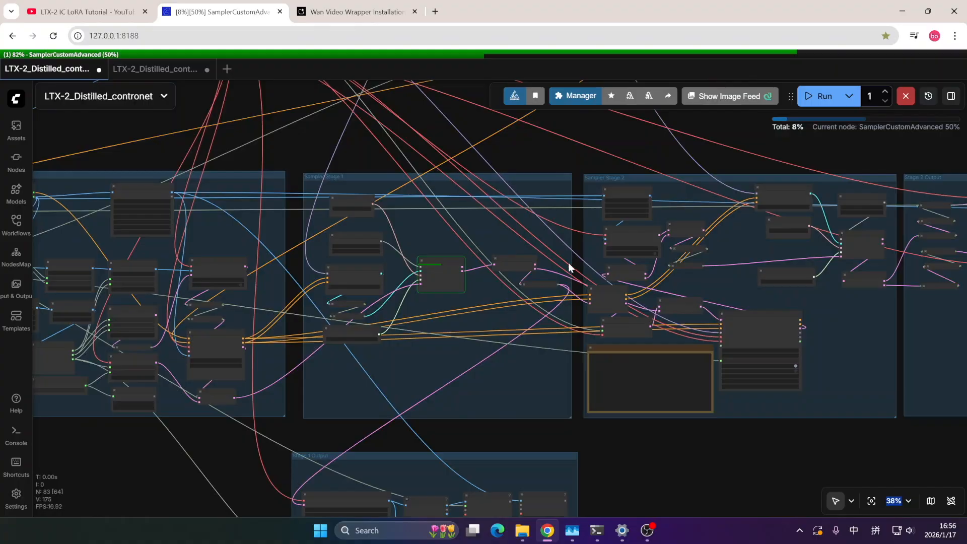
pyautogui.moveTo(582, 237); pyautogui.dragTo(557, 239)
pyautogui.scroll(6, 557, 237)
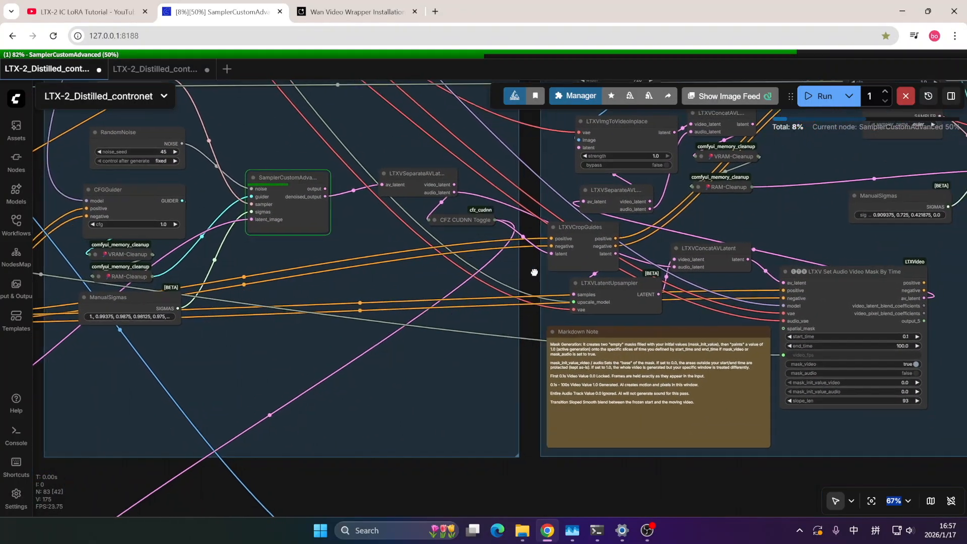
pyautogui.moveTo(557, 297); pyautogui.dragTo(448, 300)
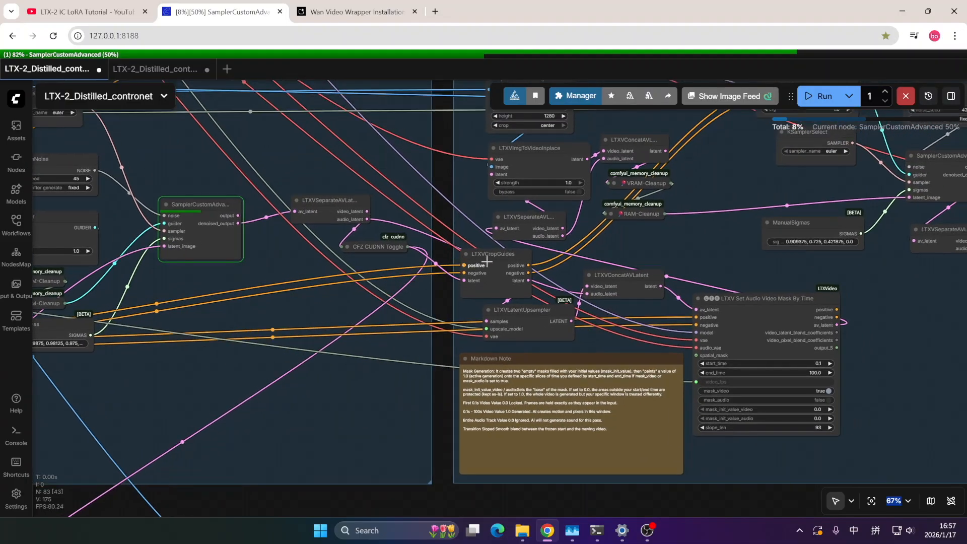
pyautogui.moveTo(448, 291); pyautogui.dragTo(466, 274)
pyautogui.scroll(-3, 466, 274)
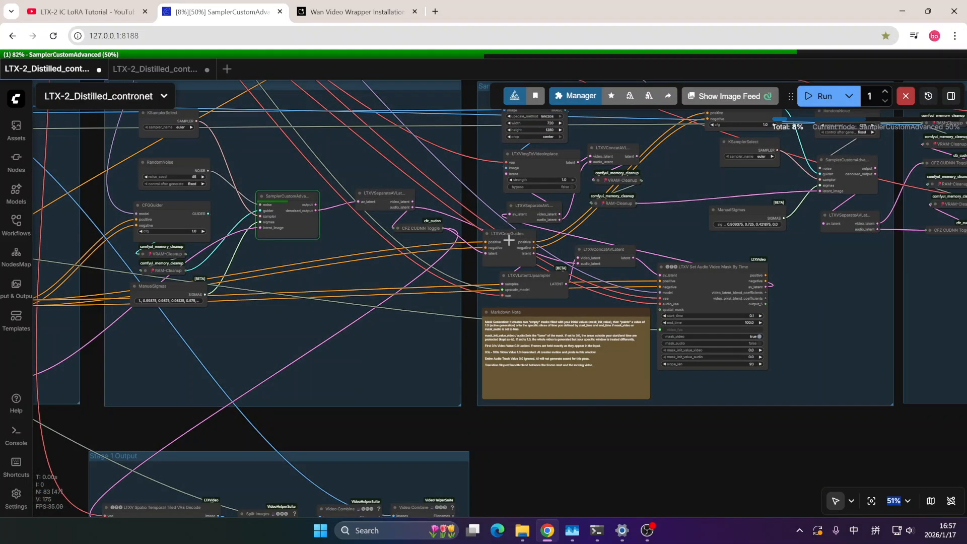
pyautogui.moveTo(518, 406); pyautogui.dragTo(677, 197)
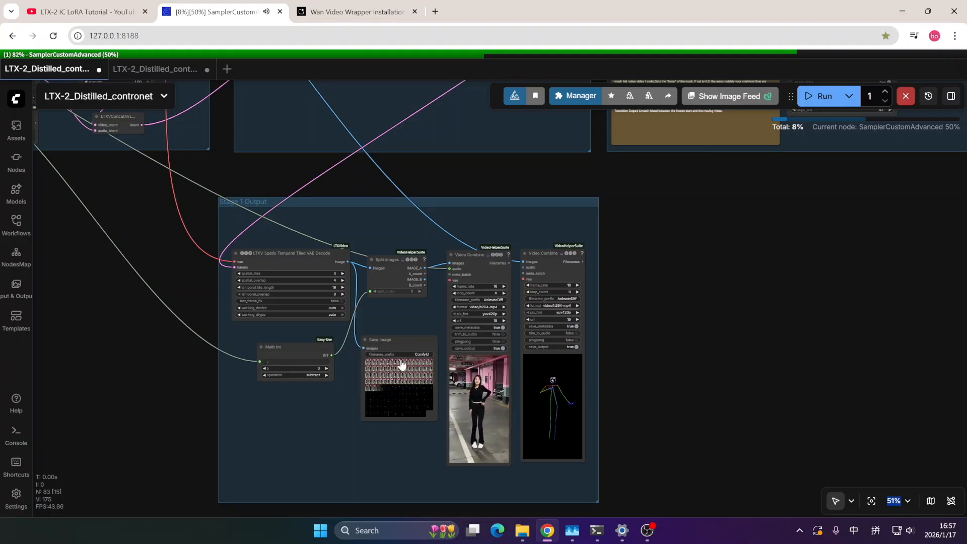
# Examine the Sampler Stage 2 group's LTXV Set Audio Video Mask By Time, Markdown Note and Upscale FF to Stage 2 nodes.
pyautogui.moveTo(693, 317); pyautogui.dragTo(589, 415)
pyautogui.moveTo(599, 364); pyautogui.dragTo(589, 431)
pyautogui.moveTo(568, 303); pyautogui.dragTo(567, 347)
pyautogui.scroll(1, 567, 310)
pyautogui.moveTo(541, 284); pyautogui.dragTo(526, 238)
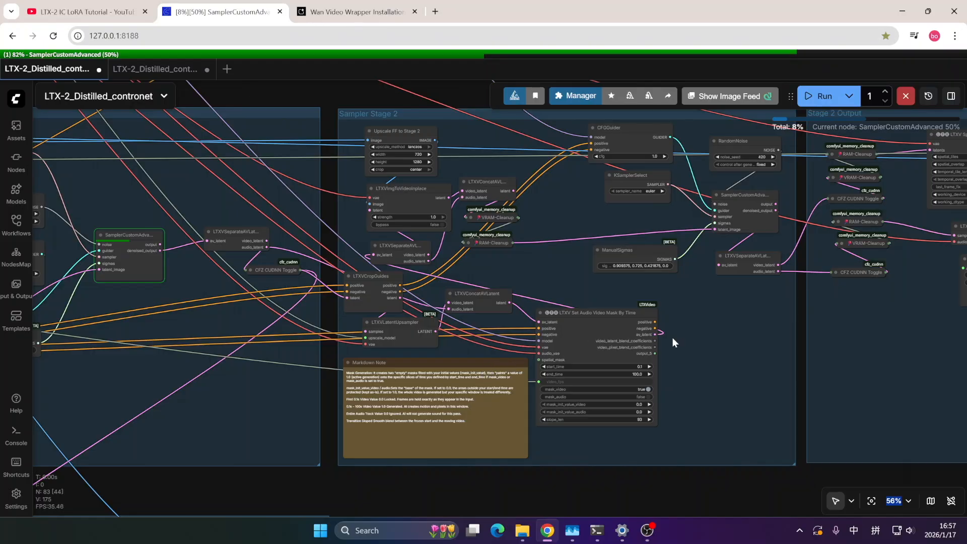
pyautogui.moveTo(680, 338); pyautogui.dragTo(657, 318)
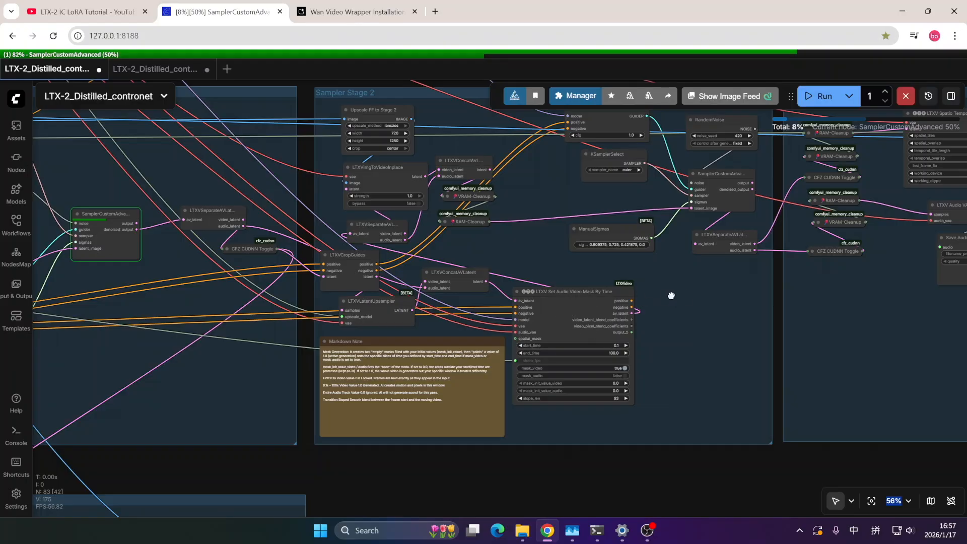
pyautogui.moveTo(671, 296); pyautogui.dragTo(645, 308)
pyautogui.moveTo(492, 249); pyautogui.dragTo(547, 325)
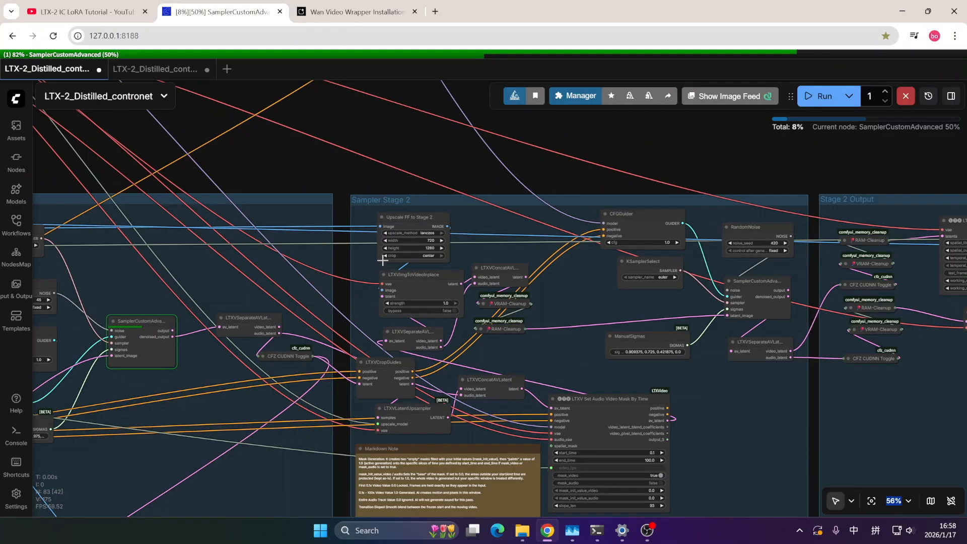
# Trace the blue image connections between the Input group and Sampler Stage 2's Upscale FF to Stage 2 node.
pyautogui.scroll(-7, 383, 260)
pyautogui.moveTo(454, 209); pyautogui.dragTo(772, 210)
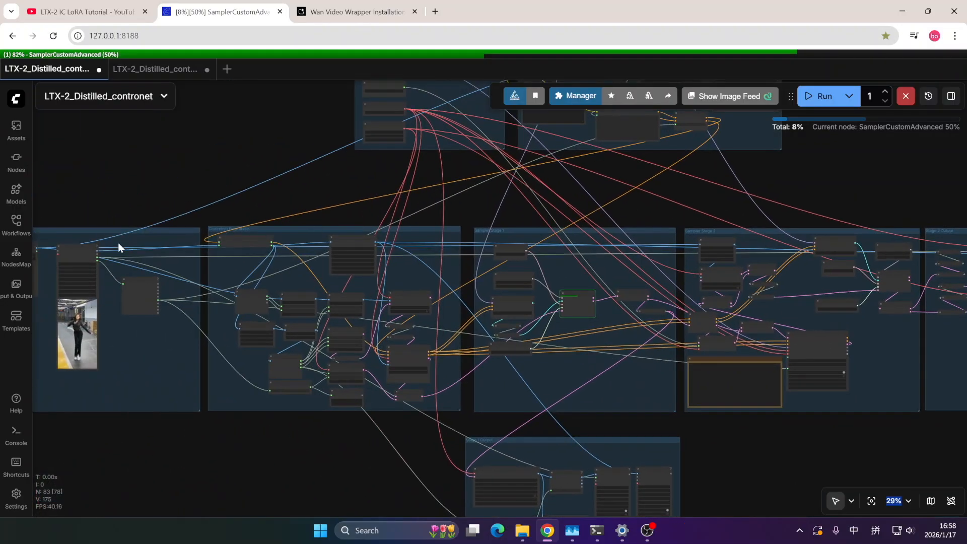
pyautogui.moveTo(144, 205); pyautogui.dragTo(304, 216)
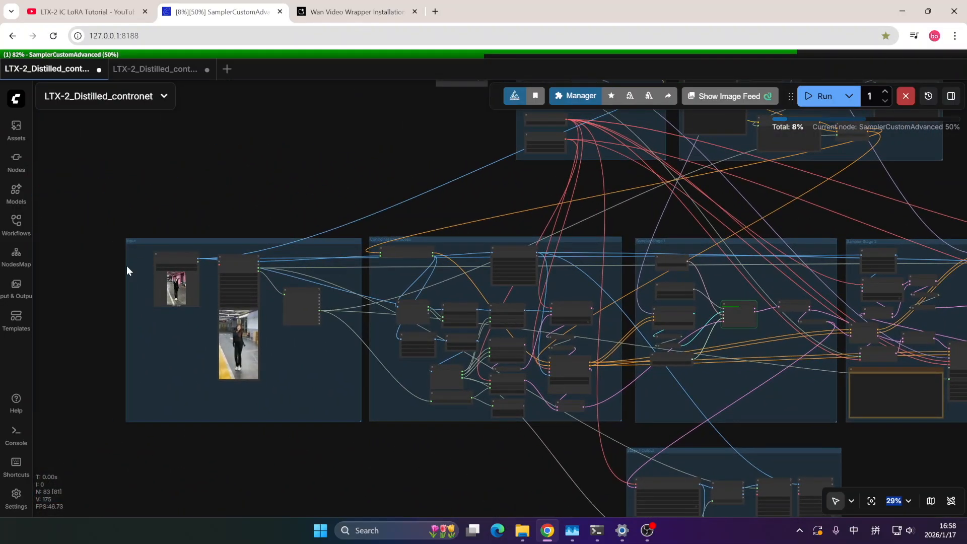
pyautogui.moveTo(460, 203); pyautogui.dragTo(145, 157)
pyautogui.moveTo(588, 179); pyautogui.dragTo(491, 188)
pyautogui.scroll(1, 490, 189)
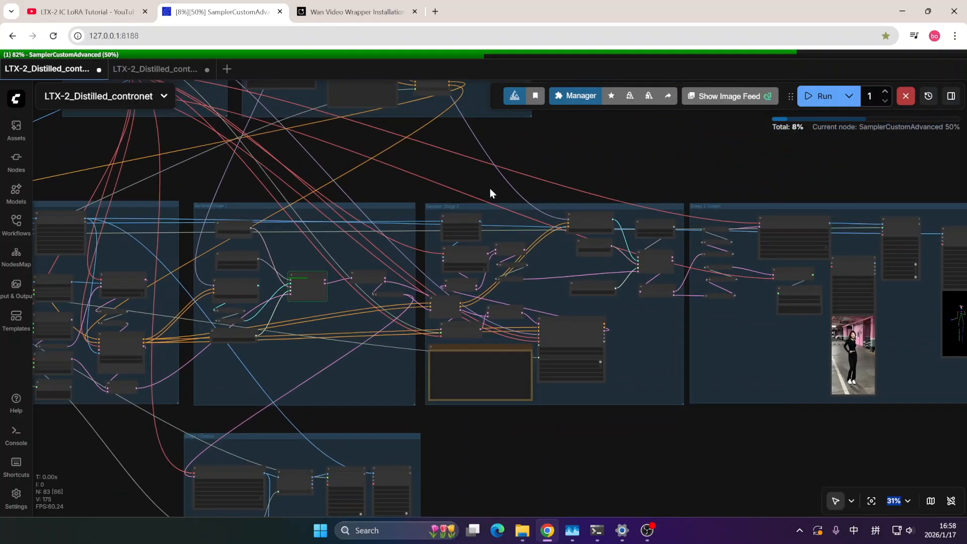
pyautogui.scroll(6, 489, 189)
pyautogui.moveTo(447, 152); pyautogui.dragTo(445, 120)
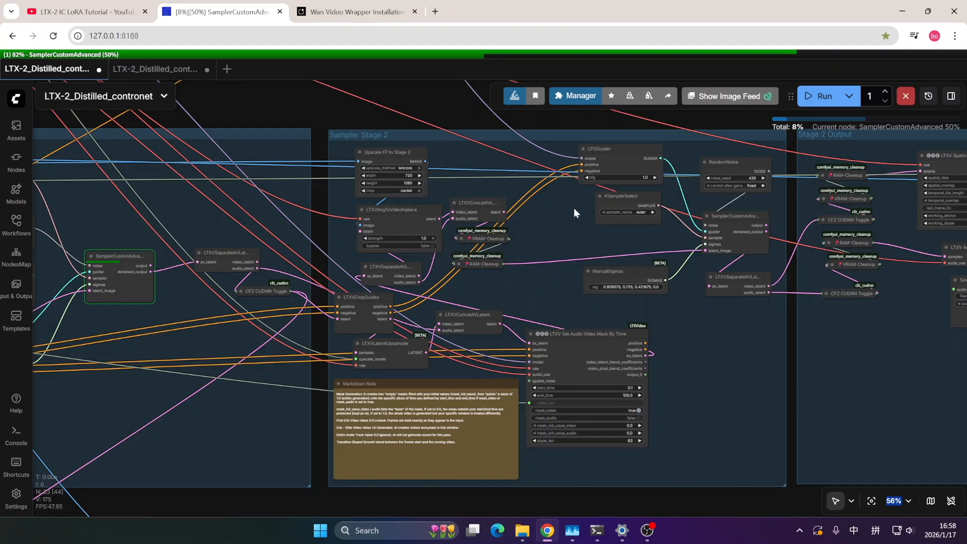
# Examine Sampler Stage 2's CFGGuider, KSamplerSelect, ManualSigmas, RandomNoise and SamplerCustomAdvanced nodes and their latent outputs.
pyautogui.moveTo(573, 207); pyautogui.dragTo(464, 200)
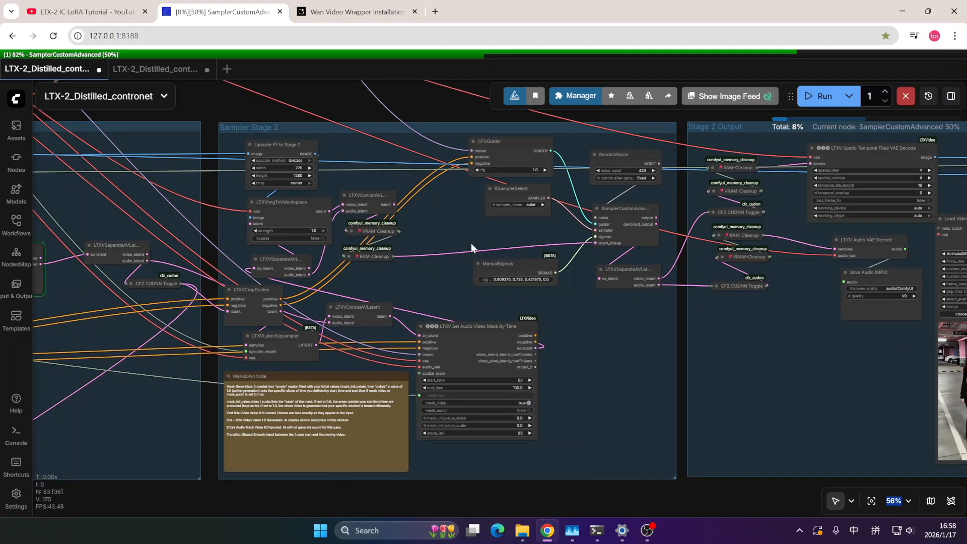
pyautogui.moveTo(607, 291); pyautogui.dragTo(569, 292)
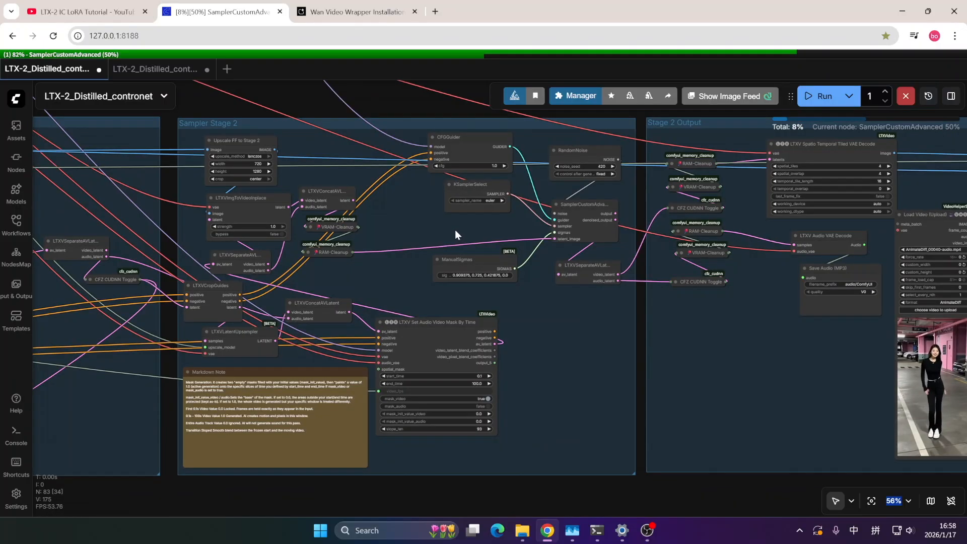
pyautogui.moveTo(555, 286); pyautogui.dragTo(538, 309)
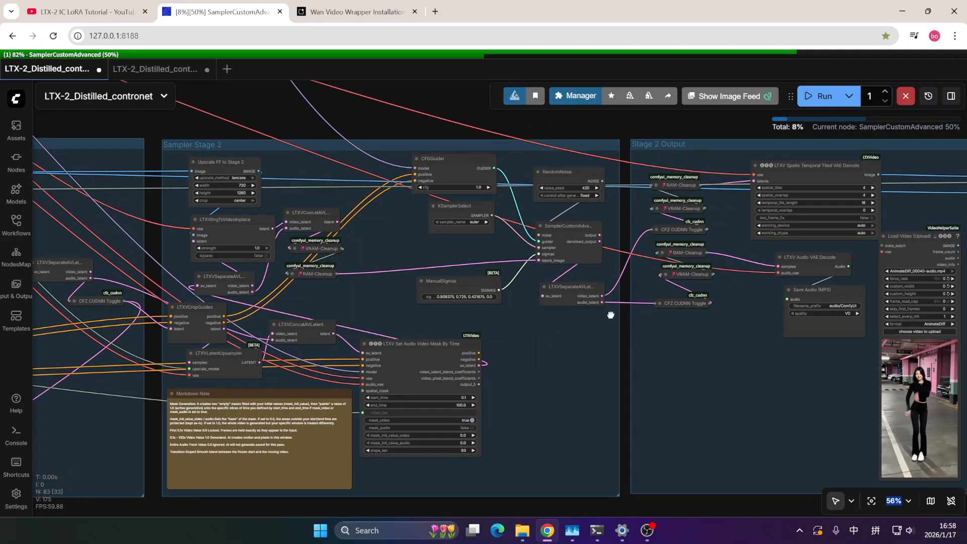
pyautogui.moveTo(611, 315); pyautogui.dragTo(594, 302)
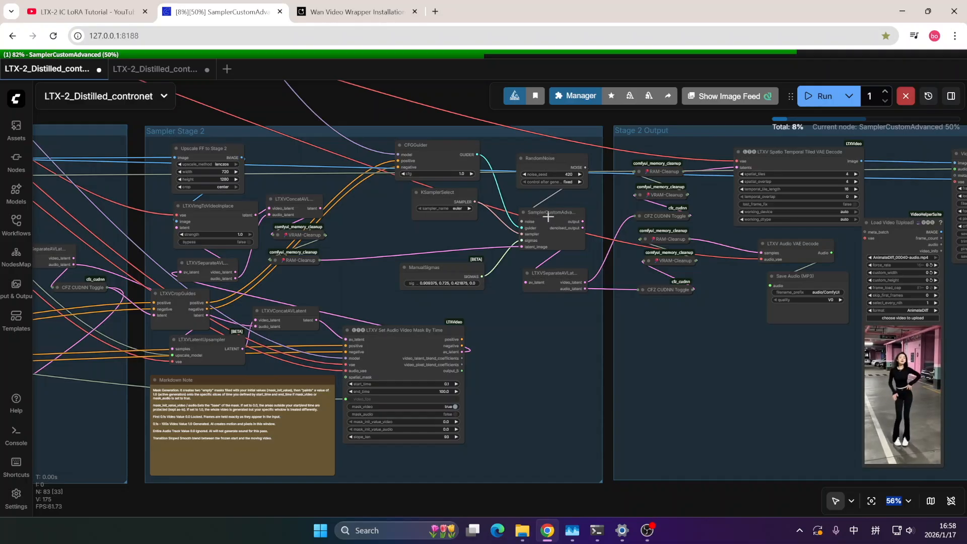
pyautogui.moveTo(611, 318); pyautogui.dragTo(522, 336)
pyautogui.scroll(-2, 486, 335)
pyautogui.scroll(3, 490, 303)
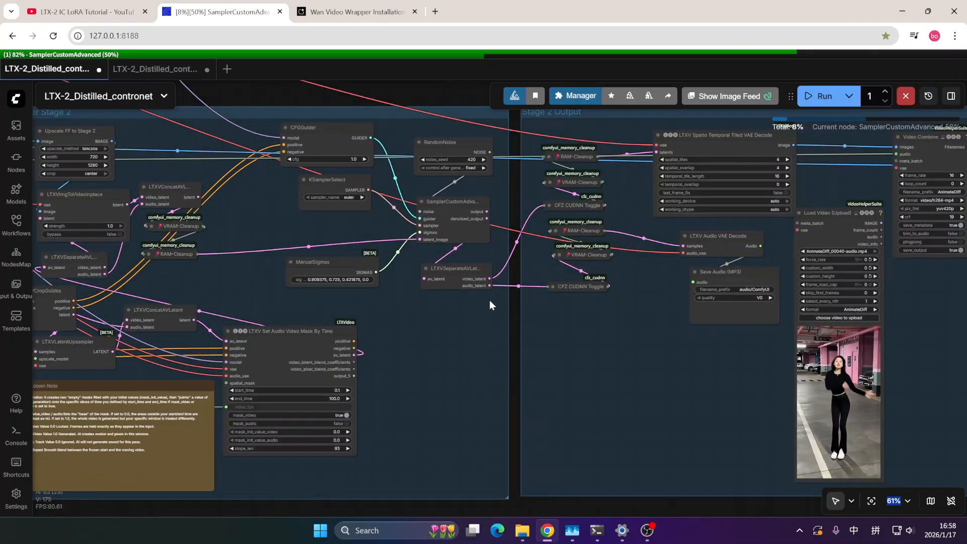
# Examine the Stage 2 Output group's memory cleanup, tiled VAE decode, audio decode, Save Audio and Video Combine nodes.
pyautogui.moveTo(514, 304); pyautogui.dragTo(409, 318)
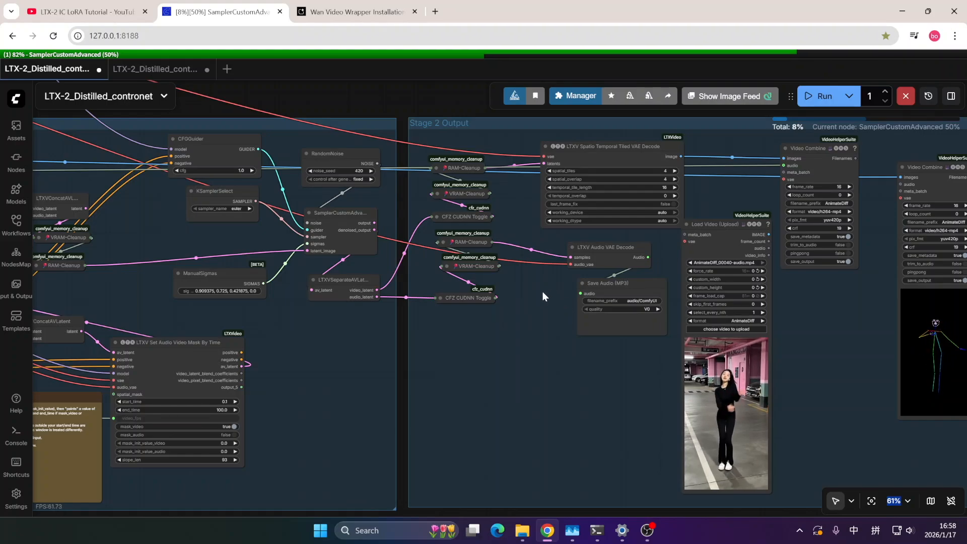
pyautogui.moveTo(539, 340); pyautogui.dragTo(507, 312)
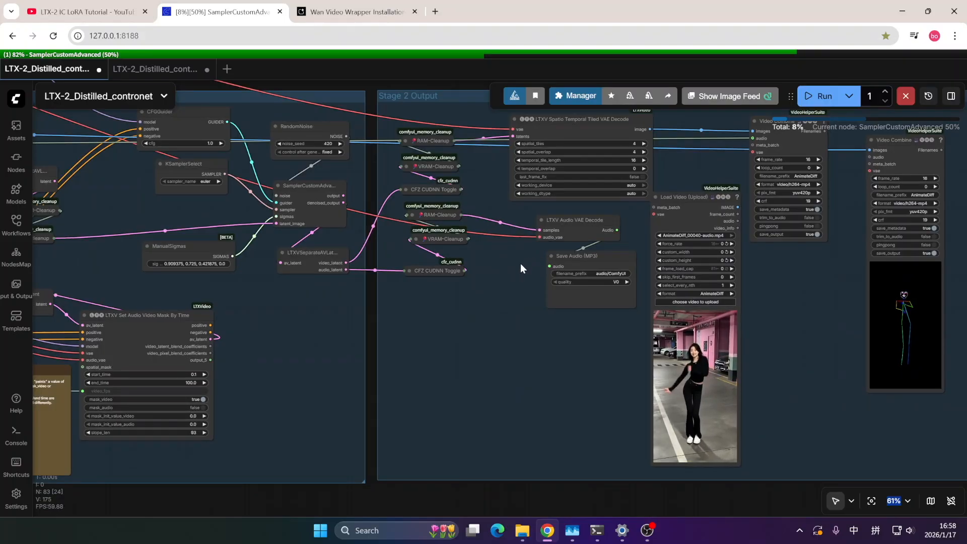
pyautogui.scroll(-2, 492, 322)
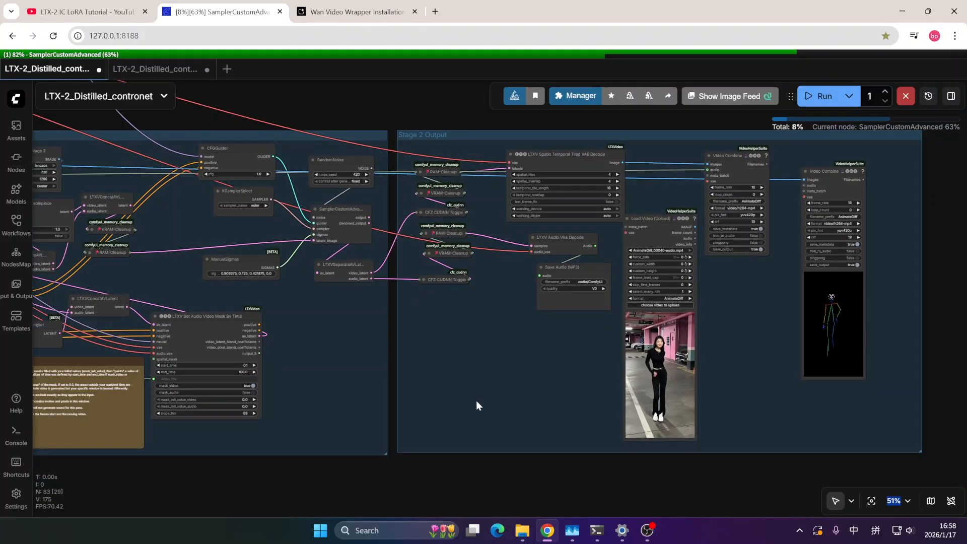
pyautogui.moveTo(459, 444); pyautogui.dragTo(555, 421)
pyautogui.moveTo(495, 289); pyautogui.dragTo(374, 322)
pyautogui.scroll(2, 484, 295)
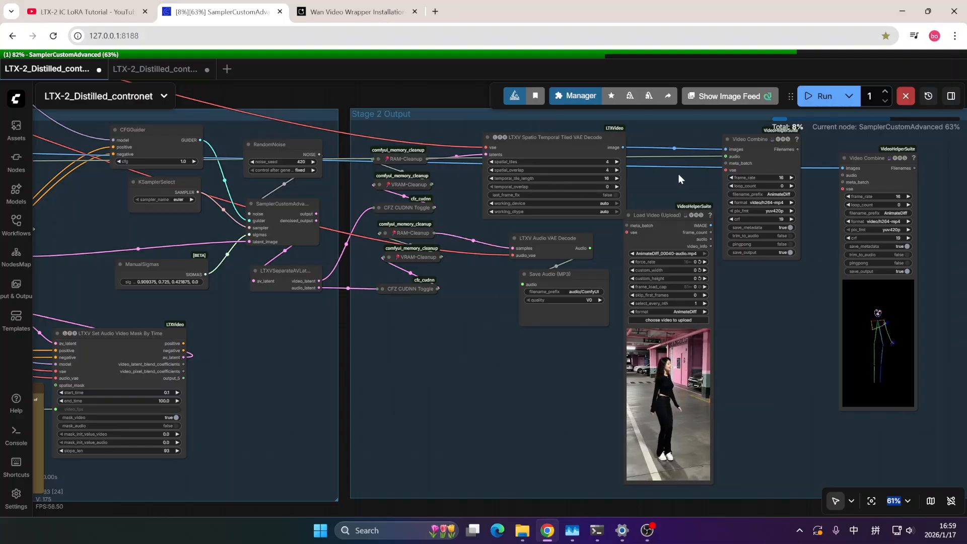
pyautogui.moveTo(679, 179); pyautogui.dragTo(493, 196)
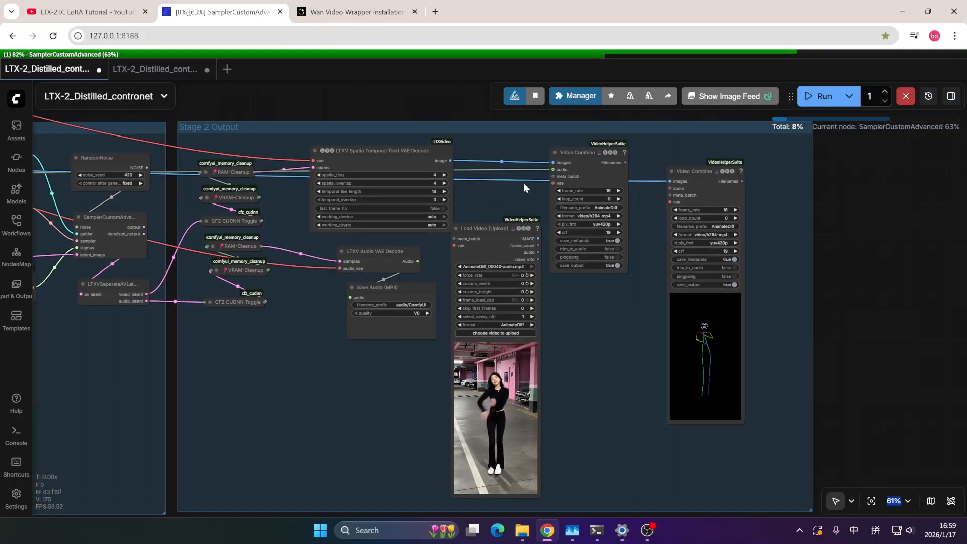
pyautogui.moveTo(621, 286); pyautogui.dragTo(642, 210)
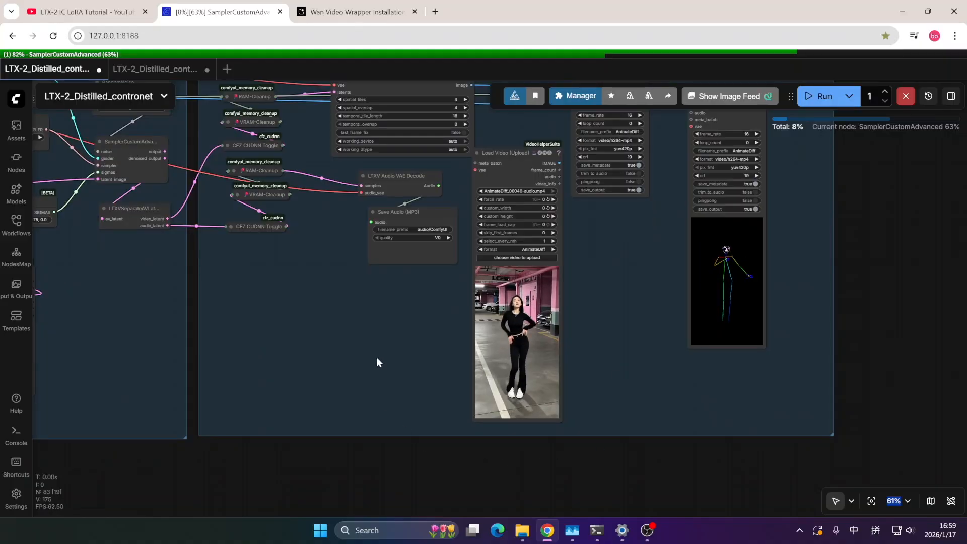
# Move the Load Video (Upload) node out of the Stage 2 Output group and place it beside the Stage 1 Output group.
pyautogui.scroll(-6, 371, 352)
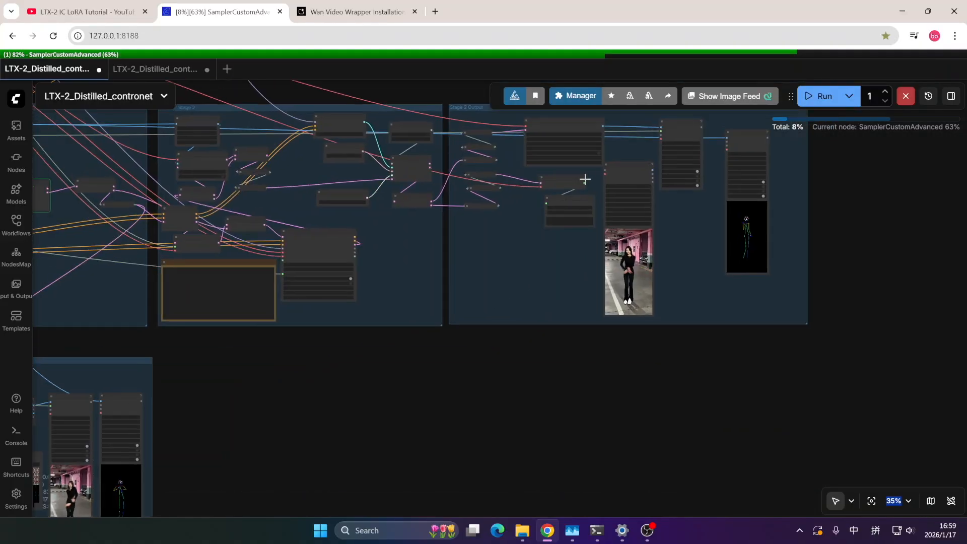
pyautogui.moveTo(617, 167); pyautogui.dragTo(177, 367)
pyautogui.moveTo(414, 368); pyautogui.dragTo(621, 292)
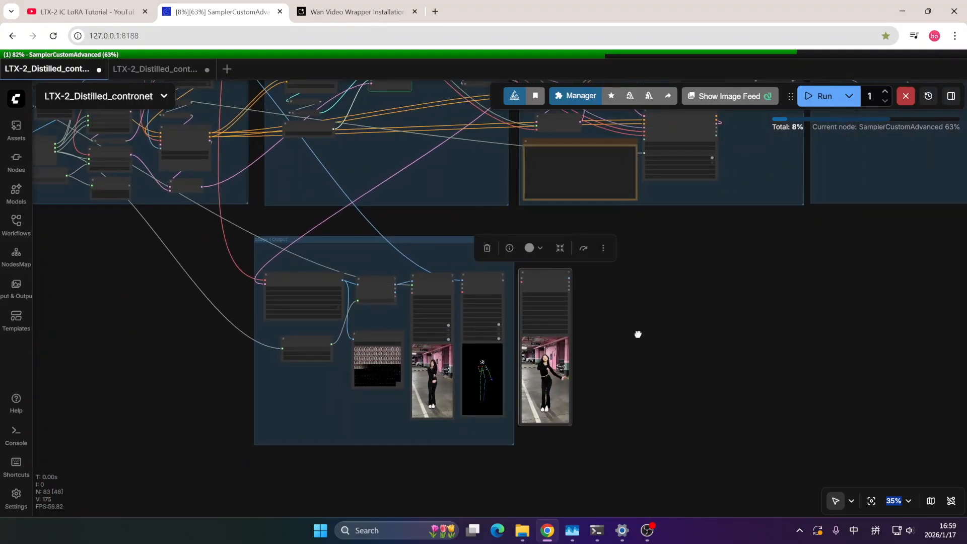
pyautogui.scroll(7, 649, 291)
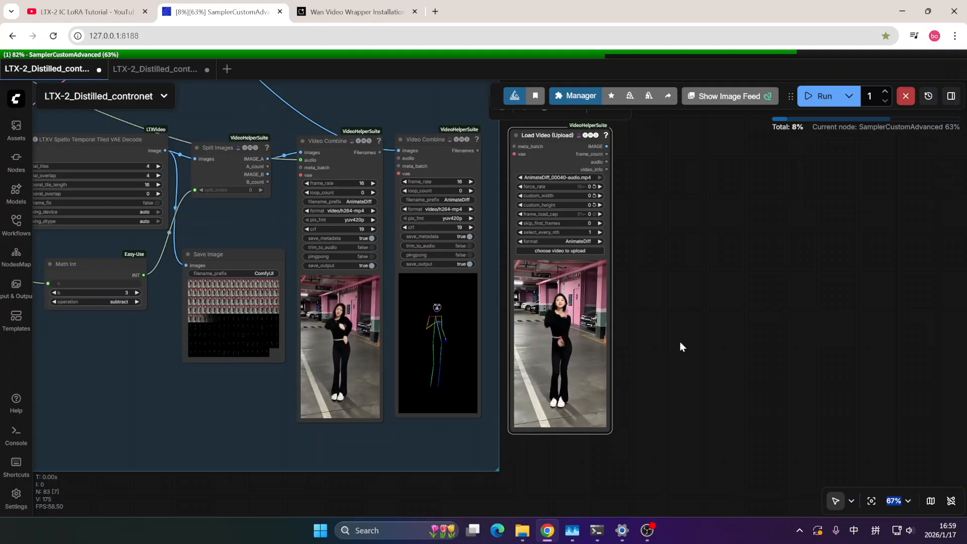
# Compare the Load Video clip with the dance and pose previews in the Stage 1 Output group.
pyautogui.moveTo(679, 320); pyautogui.dragTo(625, 321)
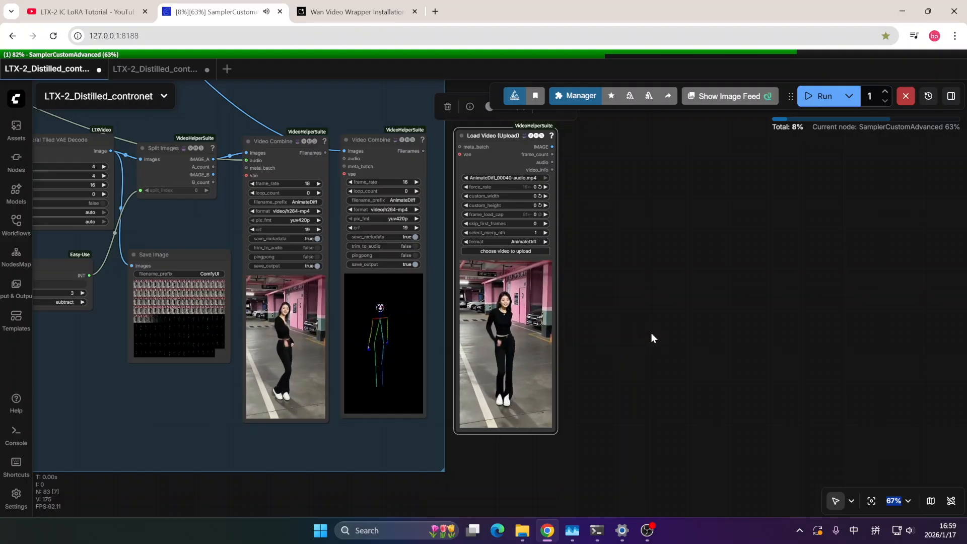
pyautogui.scroll(-1, 622, 357)
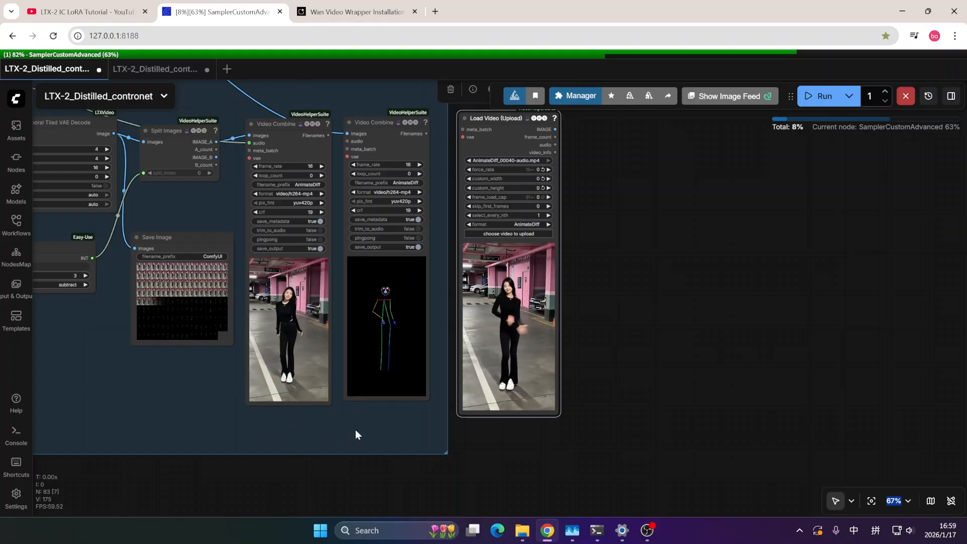
pyautogui.moveTo(663, 344); pyautogui.dragTo(633, 358)
pyautogui.scroll(-7, 608, 335)
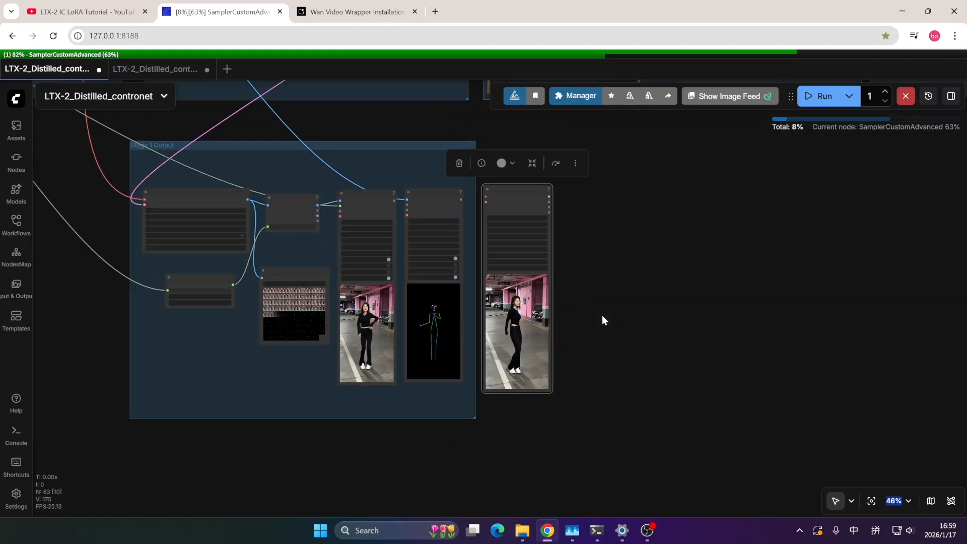
# Switch to the LTX-2 IC LoRA Tutorial on YouTube, play a short part of its pose control section and pause it.
pyautogui.click(83, 13)
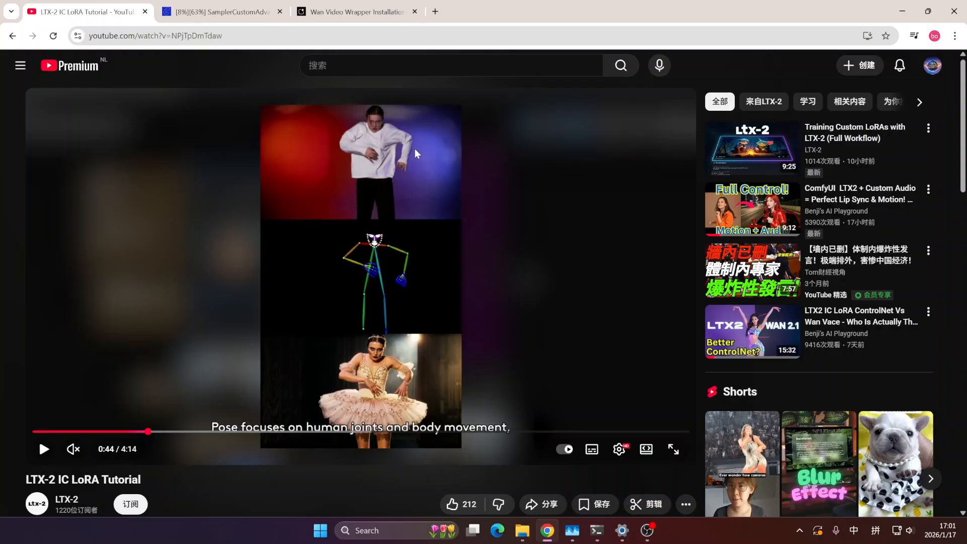
pyautogui.click(44, 448)
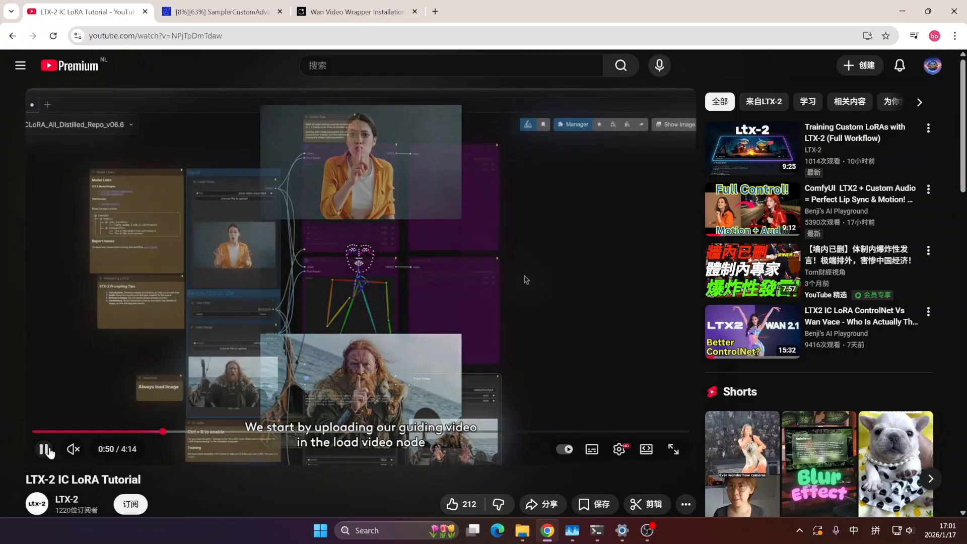
pyautogui.click(44, 450)
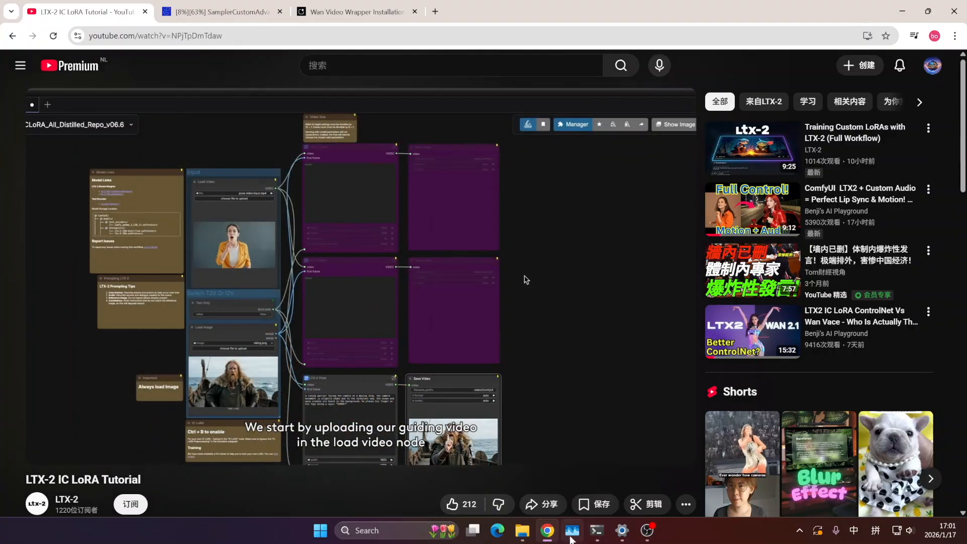
# Return to the ComfyUI workflow and compare the Stage 1 Output dance and pose previews with the neighbouring Load Video clip.
pyautogui.click(248, 16)
pyautogui.moveTo(648, 396); pyautogui.dragTo(665, 277)
pyautogui.scroll(4, 646, 273)
pyautogui.scroll(2, 458, 439)
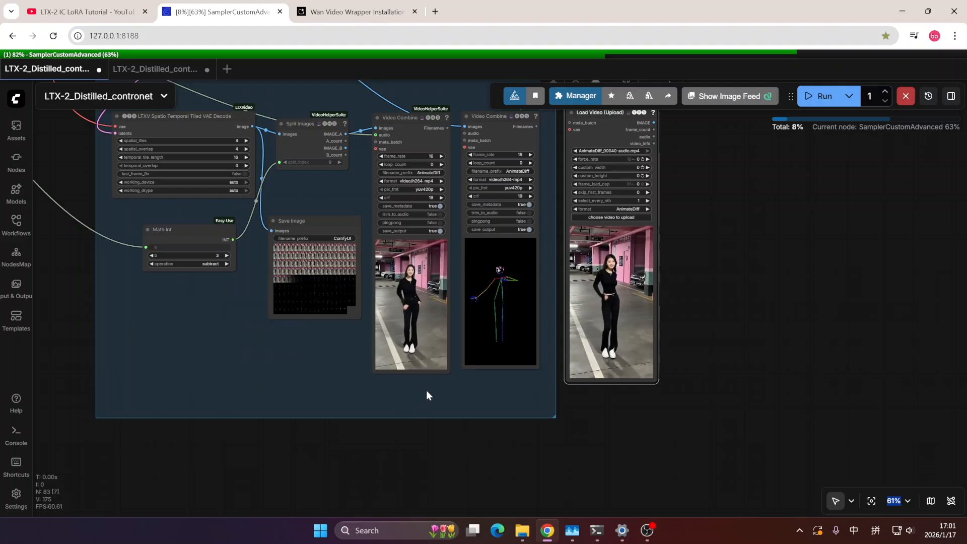
pyautogui.scroll(-2, 430, 391)
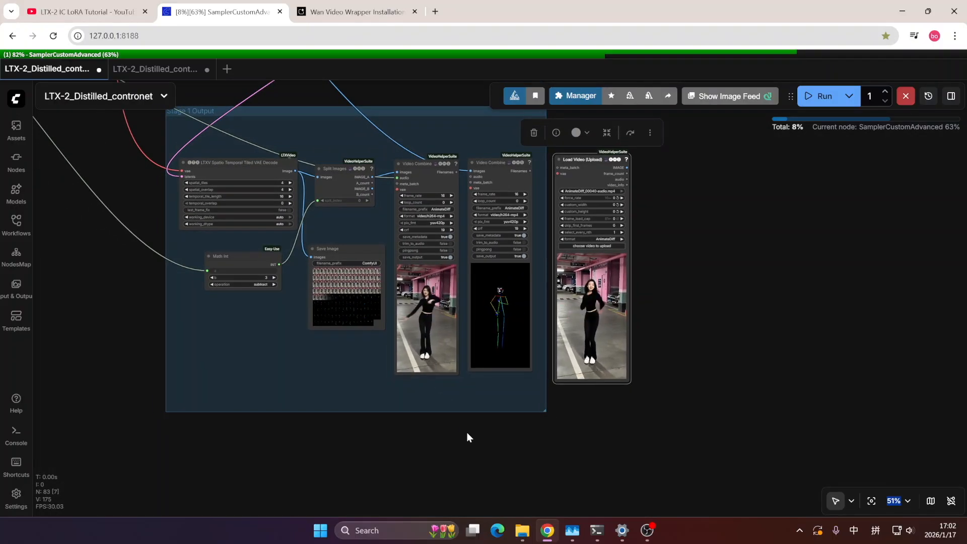
pyautogui.moveTo(467, 436); pyautogui.dragTo(490, 429)
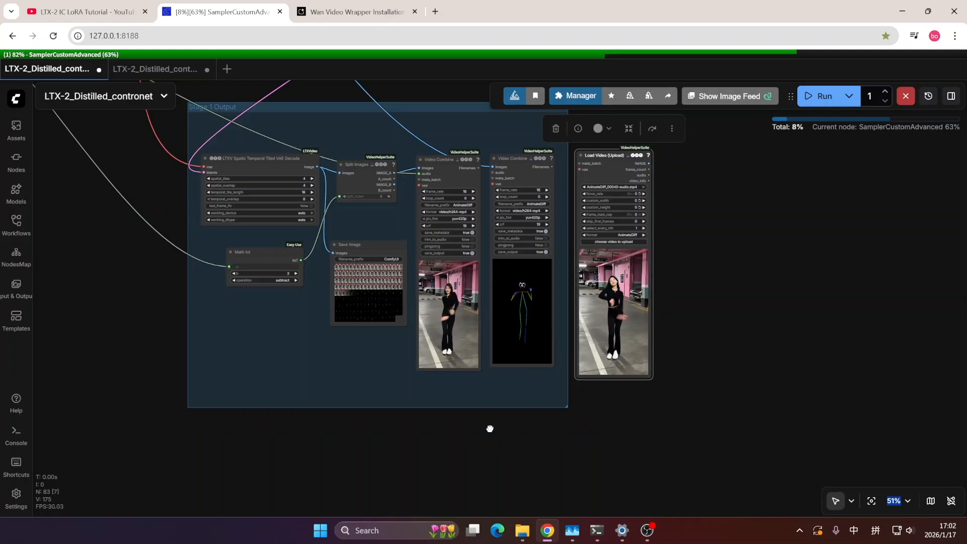
pyautogui.scroll(-1, 483, 434)
pyautogui.scroll(3, 473, 439)
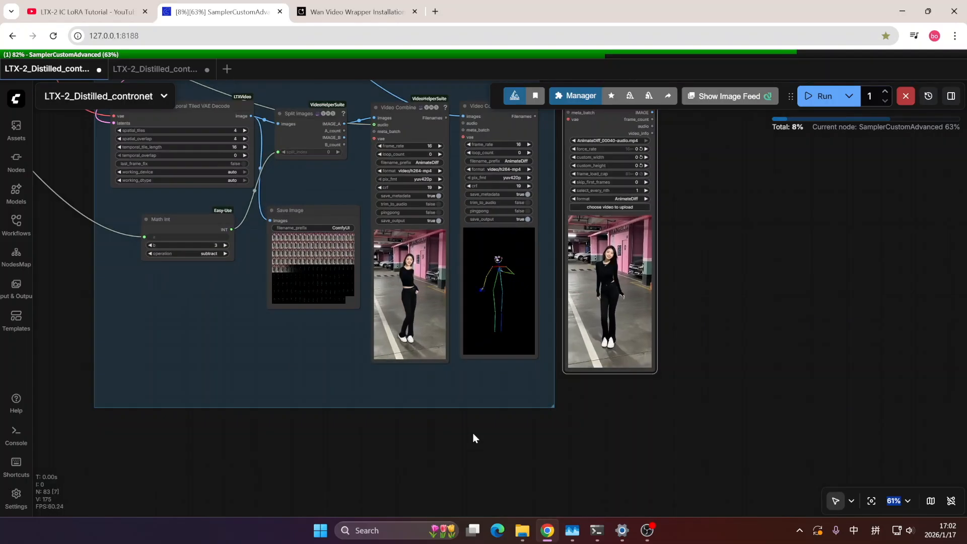
pyautogui.moveTo(474, 433); pyautogui.dragTo(477, 440)
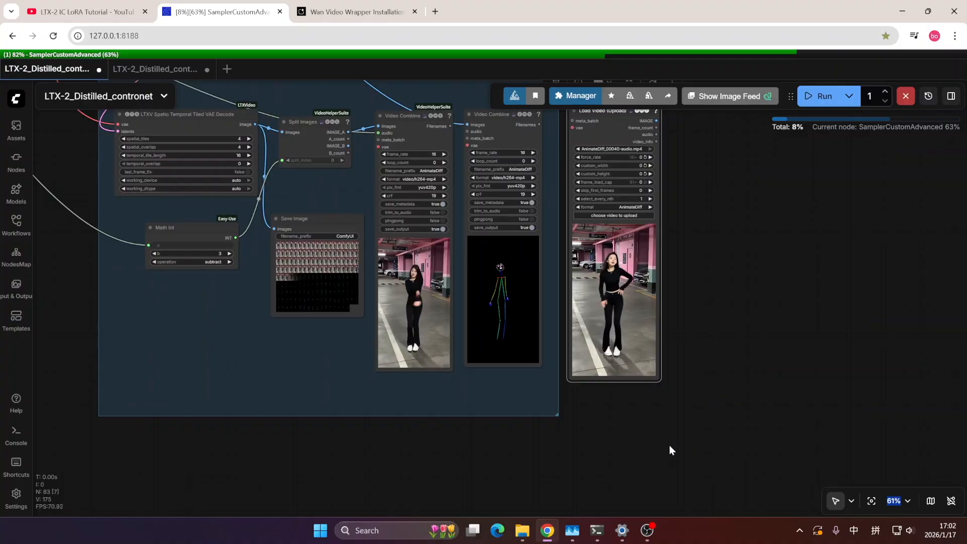
# Open the LTX-2_Distilled_contronet (Copy) workflow and review its Controlnet Preprocess, Sampler Stage 1 and Stage 1 Output groups.
pyautogui.click(169, 70)
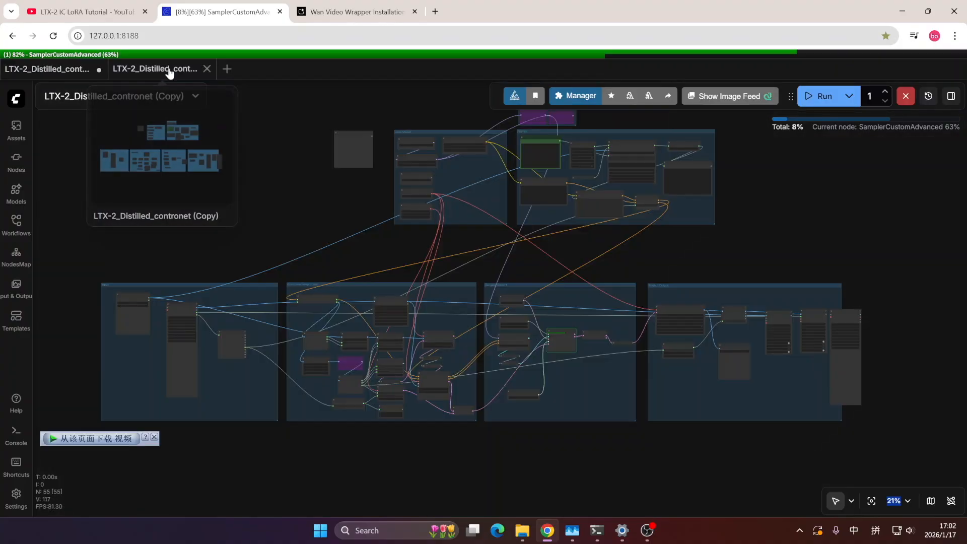
pyautogui.scroll(5, 651, 216)
pyautogui.moveTo(647, 252); pyautogui.dragTo(589, 182)
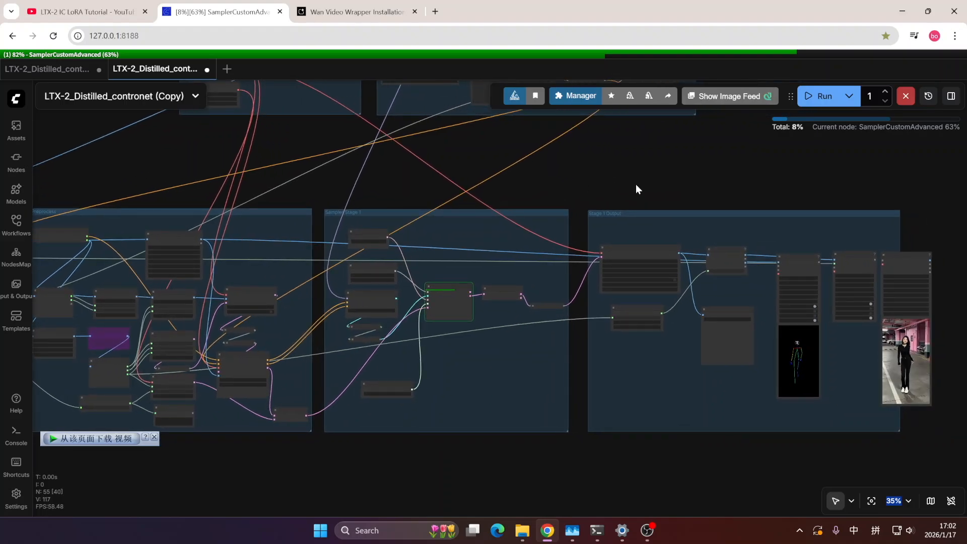
pyautogui.moveTo(548, 182); pyautogui.dragTo(639, 174)
pyautogui.moveTo(509, 178); pyautogui.dragTo(553, 176)
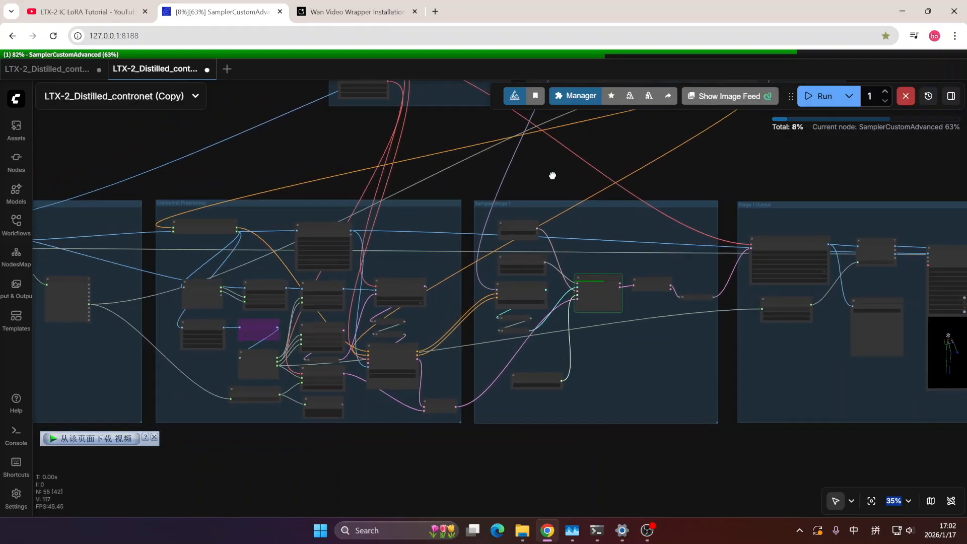
# Inspect the copy's Controlnet Preprocess group, focusing on the user-size video upscale node, the bypassed stage upscale and Get Info for Stage 1.
pyautogui.scroll(3, 456, 422)
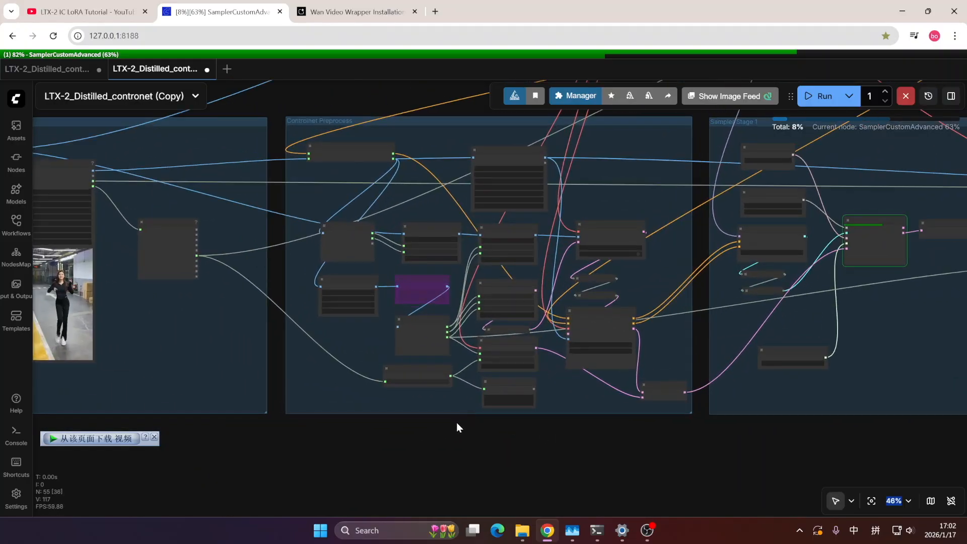
pyautogui.scroll(6, 445, 352)
pyautogui.scroll(2, 315, 313)
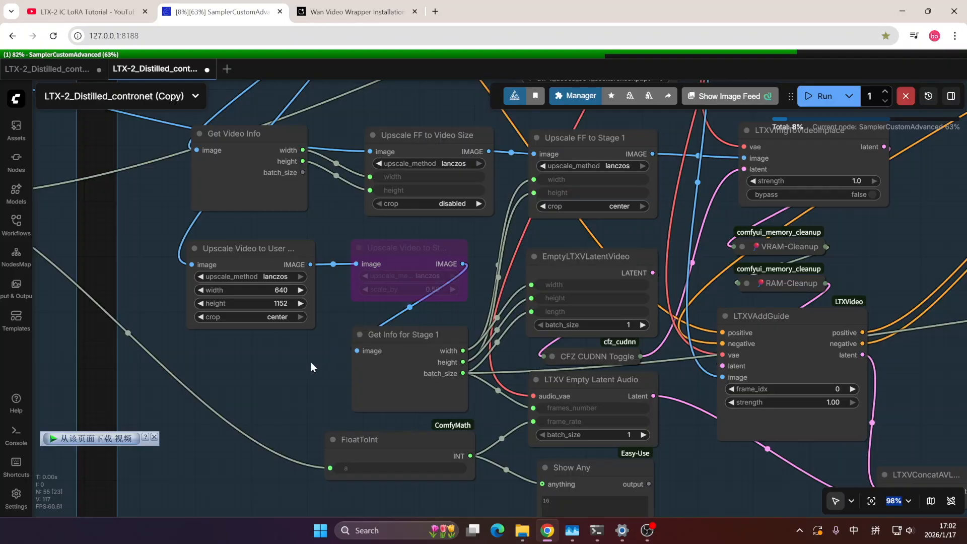
pyautogui.moveTo(310, 362); pyautogui.dragTo(316, 344)
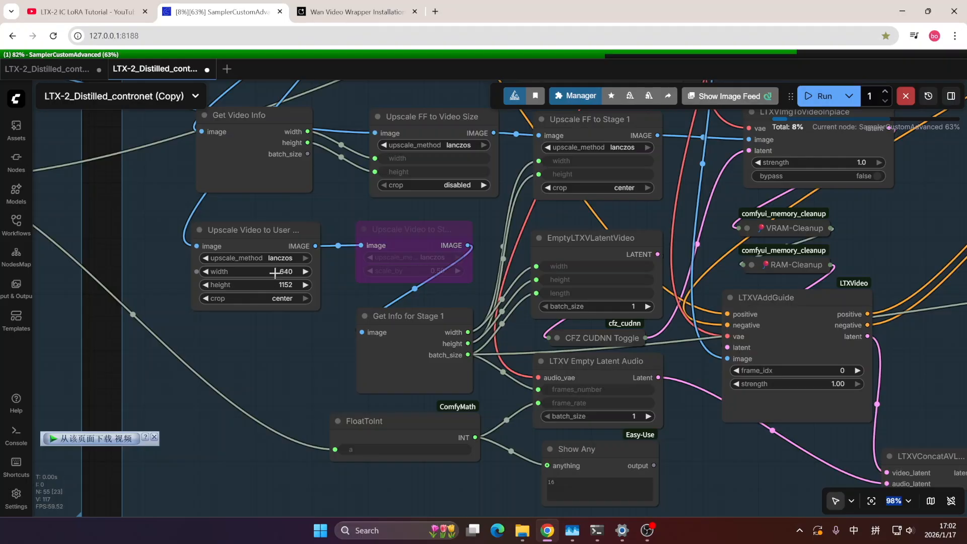
# Go to the copy's Stage 1 Output group and compare the pose preview with the neighbouring Load Video dance clip.
pyautogui.scroll(-8, 315, 344)
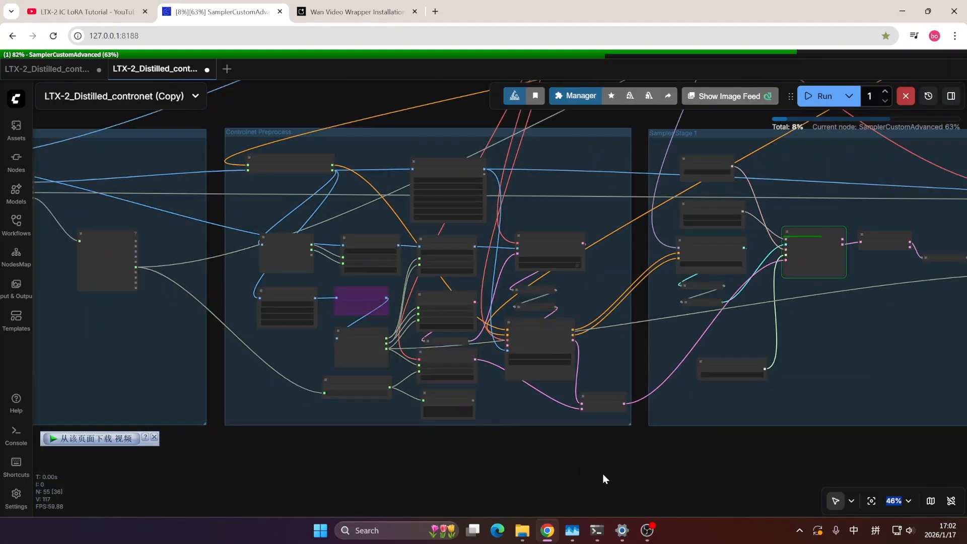
pyautogui.scroll(5, 715, 323)
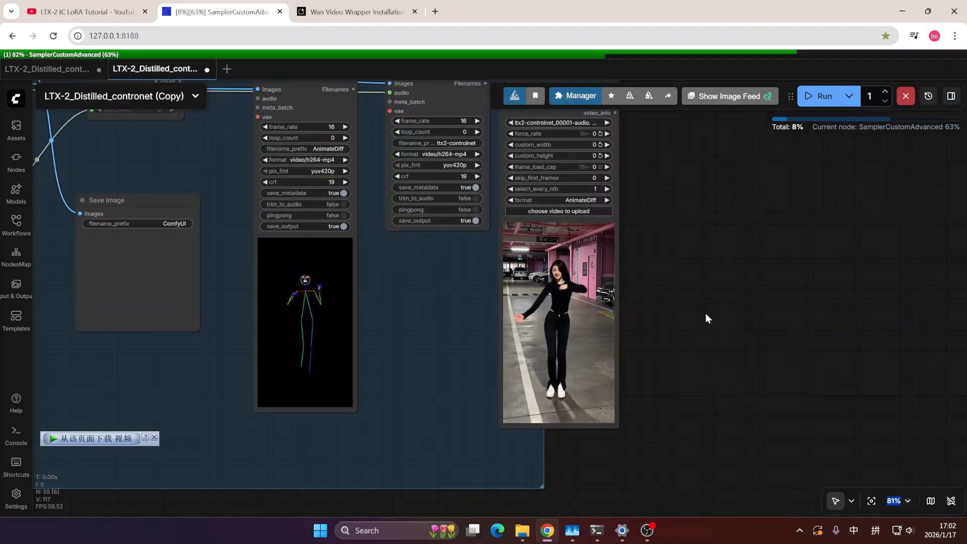
pyautogui.moveTo(693, 258); pyautogui.dragTo(703, 283)
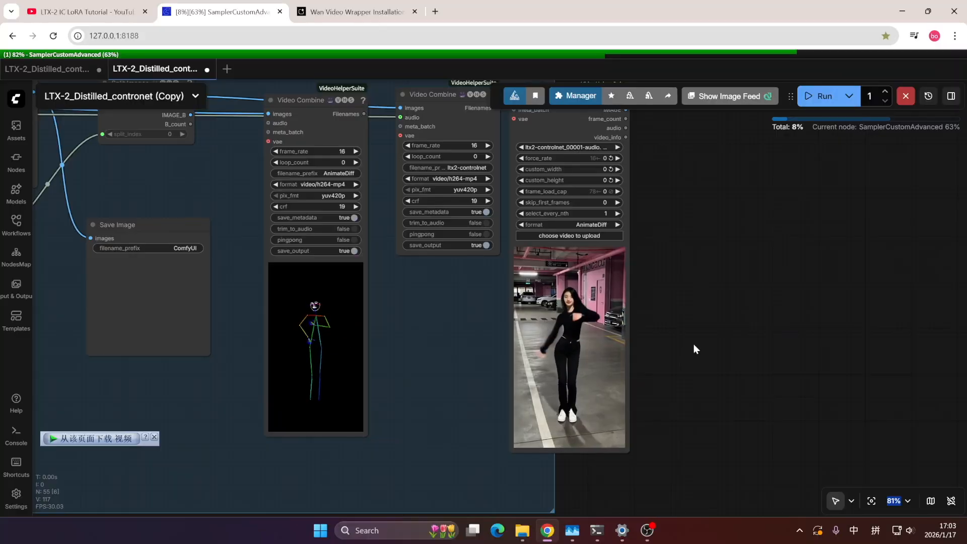
pyautogui.moveTo(678, 334); pyautogui.dragTo(702, 317)
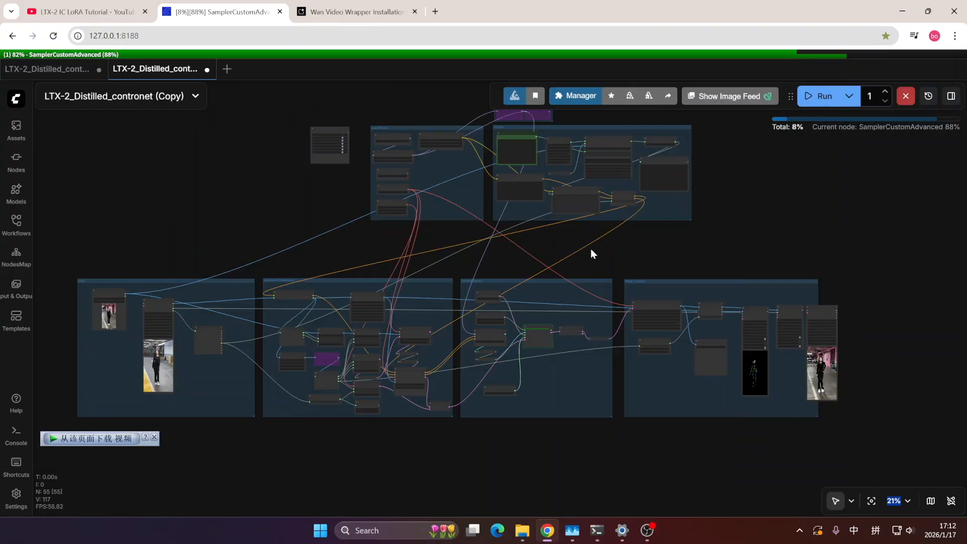
# Inspect the running SamplerCustomAdvanced node in the copy's Sampler Stage 1 group and check the run's progress in the ComfyUI console.
pyautogui.scroll(7, 591, 249)
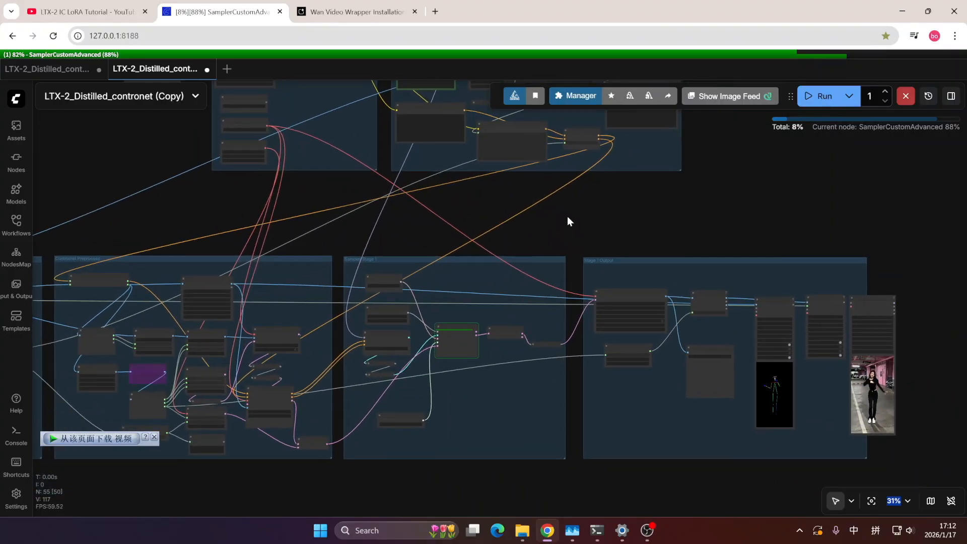
pyautogui.scroll(5, 466, 357)
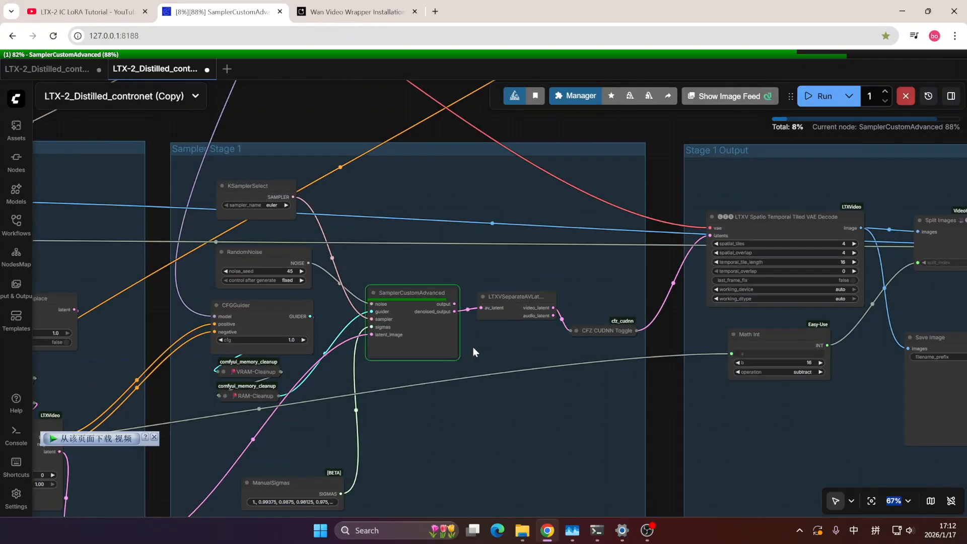
pyautogui.scroll(-6, 479, 350)
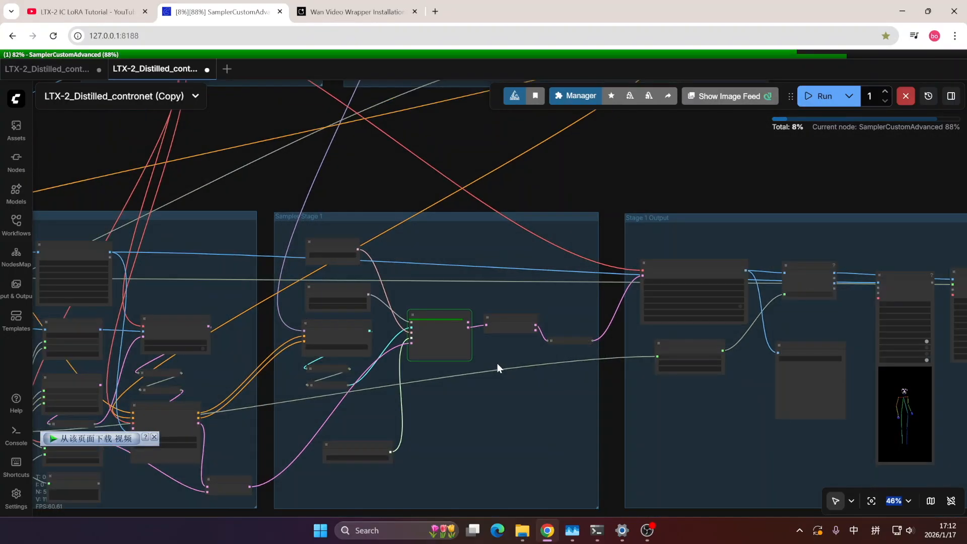
pyautogui.moveTo(598, 385); pyautogui.dragTo(559, 352)
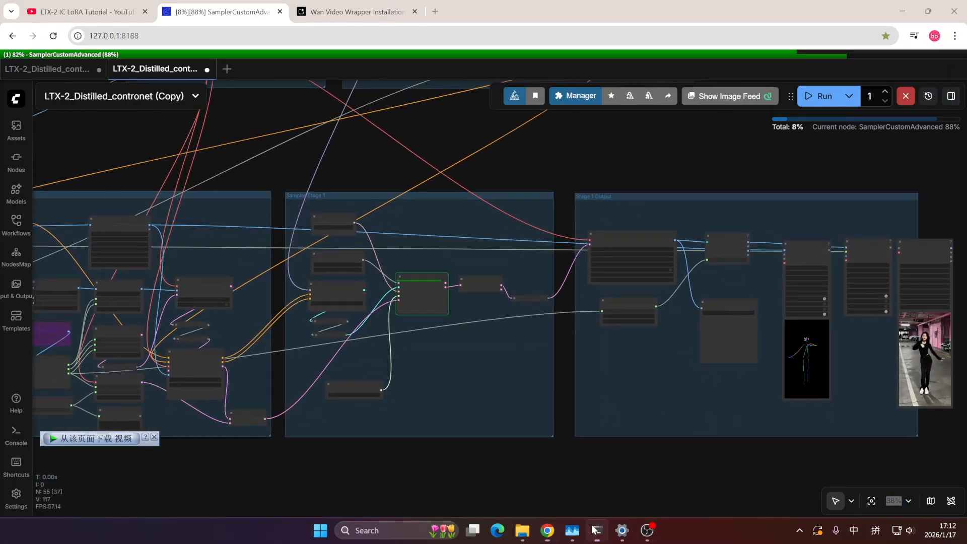
pyautogui.click(596, 530)
pyautogui.click(803, 121)
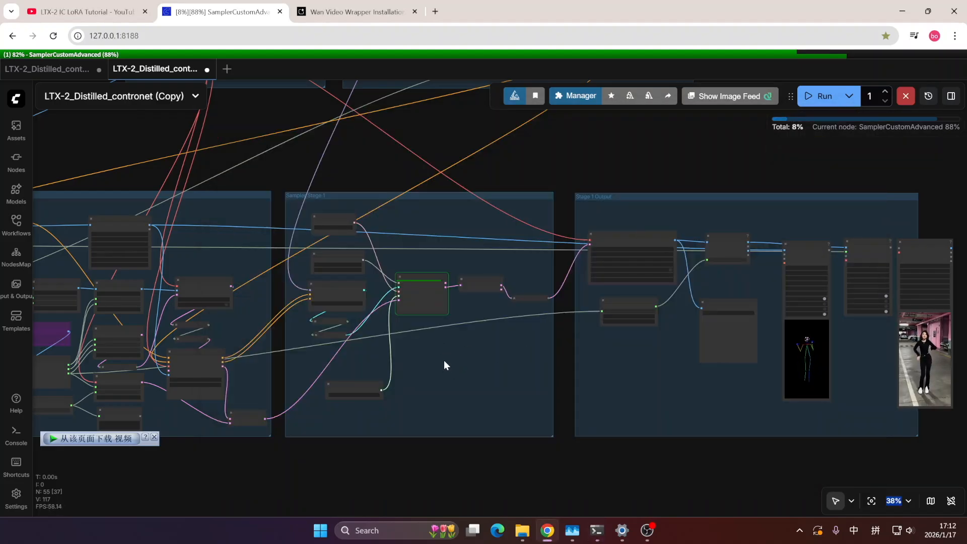
pyautogui.moveTo(443, 361); pyautogui.dragTo(466, 372)
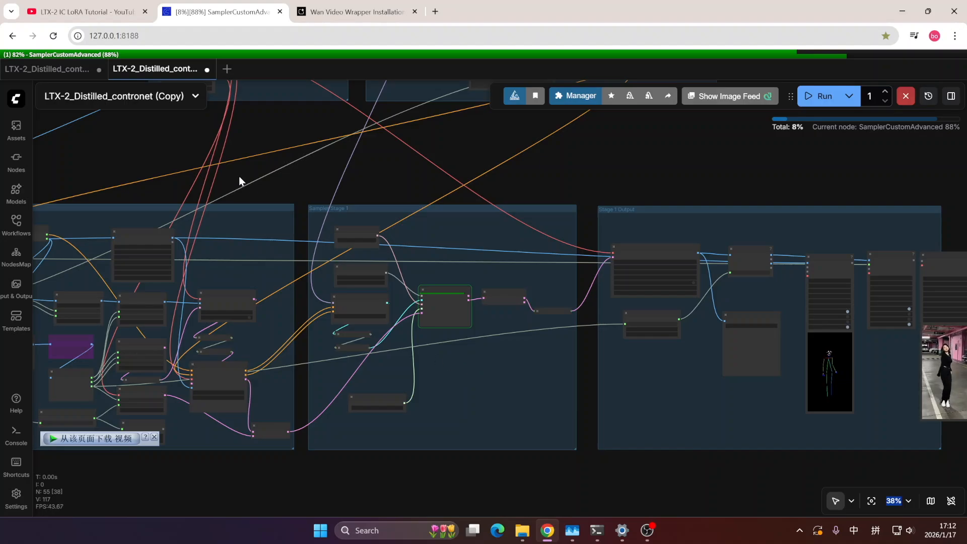
# Switch to the original LTX-2_Distilled_contronet workflow and examine the transition between dance and pose frames in the Save Image grid.
pyautogui.click(30, 69)
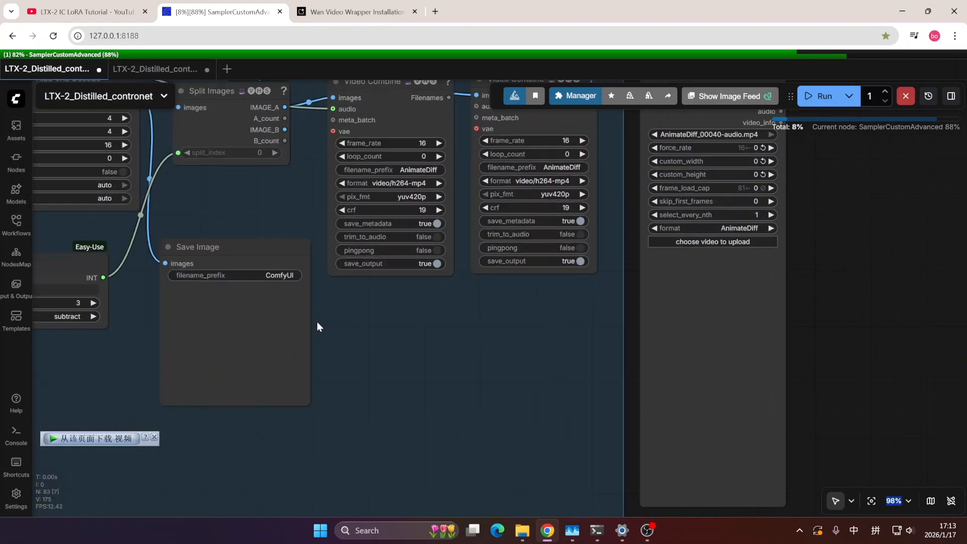
pyautogui.scroll(5, 463, 307)
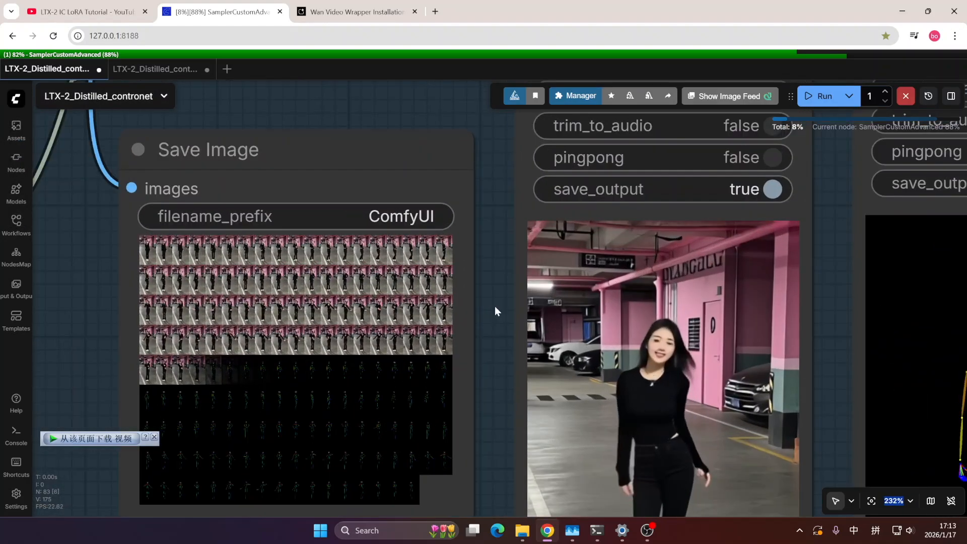
pyautogui.moveTo(496, 307); pyautogui.dragTo(590, 256)
pyautogui.scroll(4, 241, 320)
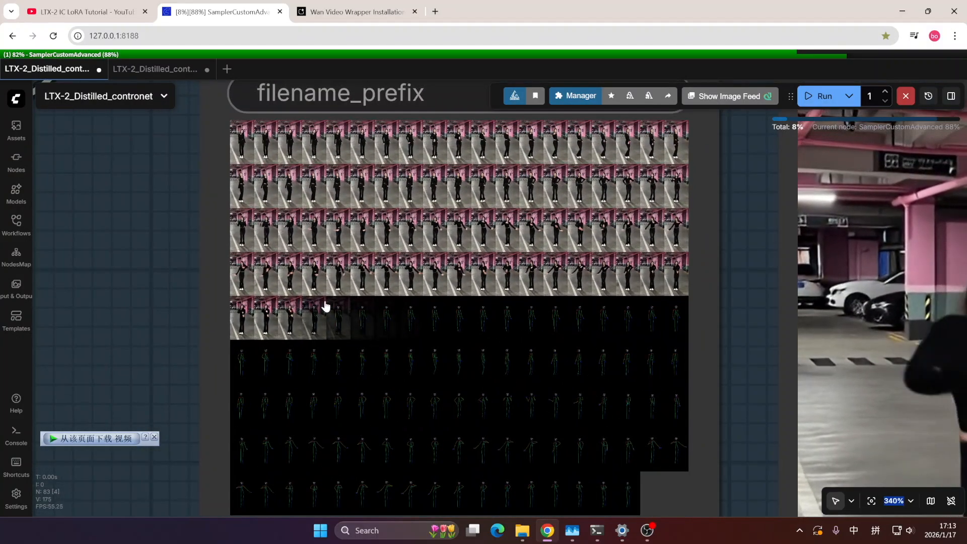
pyautogui.moveTo(146, 305); pyautogui.dragTo(135, 256)
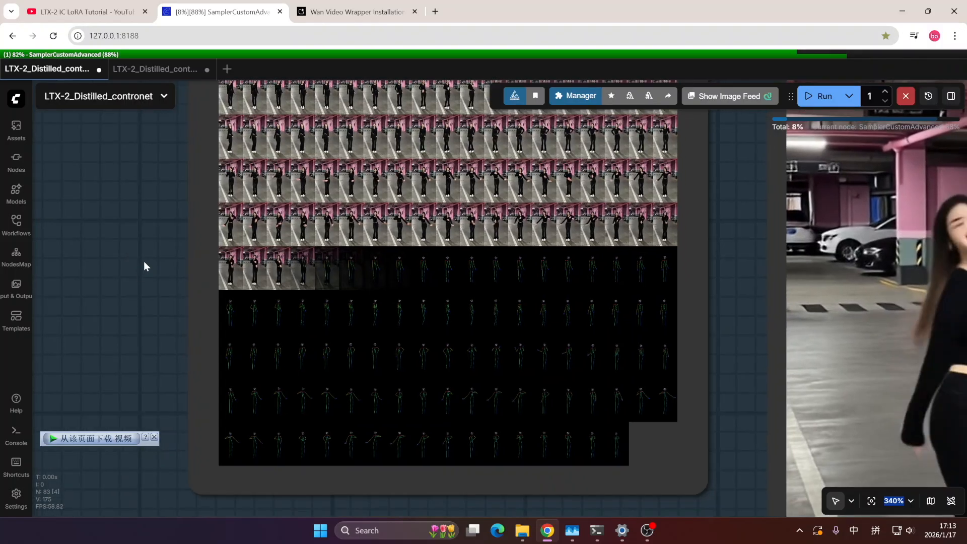
pyautogui.scroll(2, 143, 260)
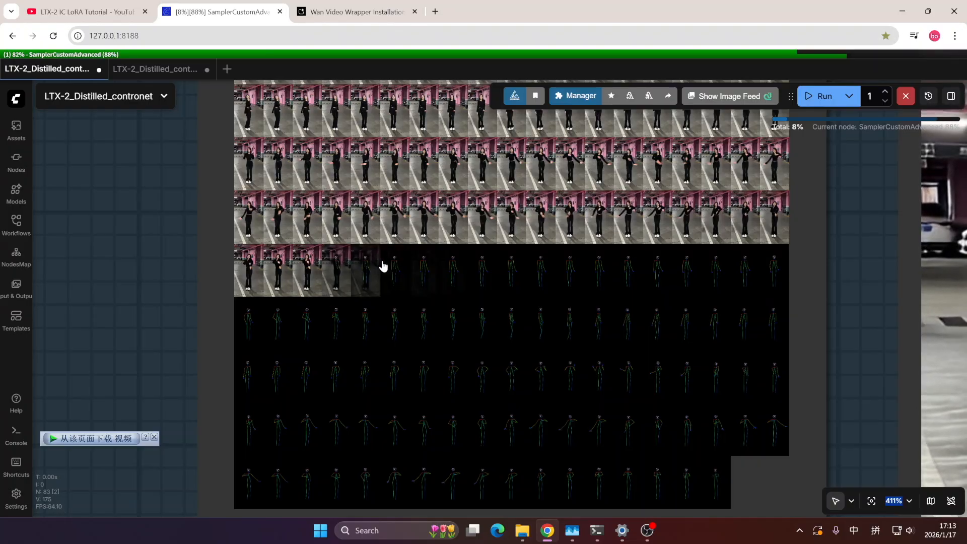
pyautogui.scroll(-2, 383, 266)
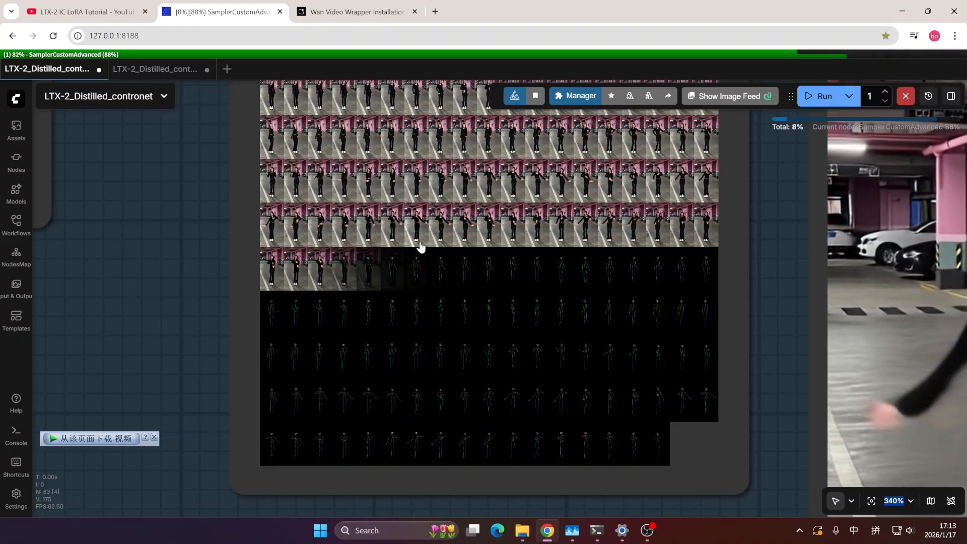
pyautogui.scroll(-3, 411, 246)
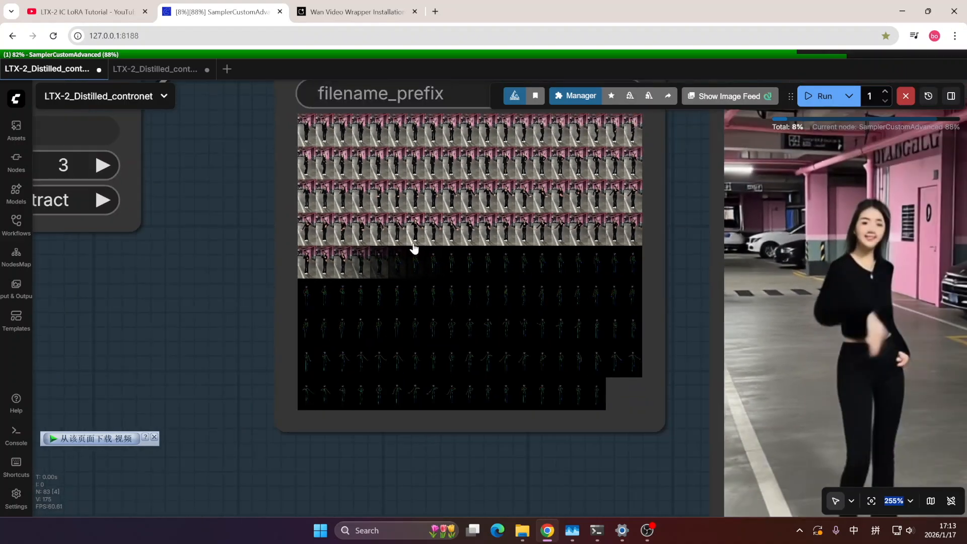
pyautogui.scroll(-3, 196, 270)
pyautogui.scroll(-10, 204, 262)
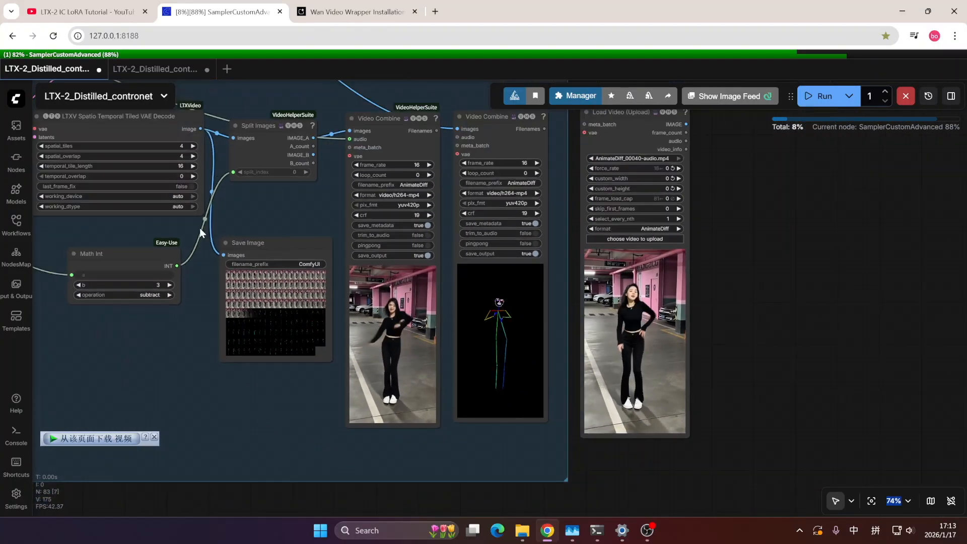
# Return to the LTX-2_Distilled_contronet (Copy) workflow and review the nodes linking its Sampler Stage 1 and Stage 1 Output groups.
pyautogui.click(161, 71)
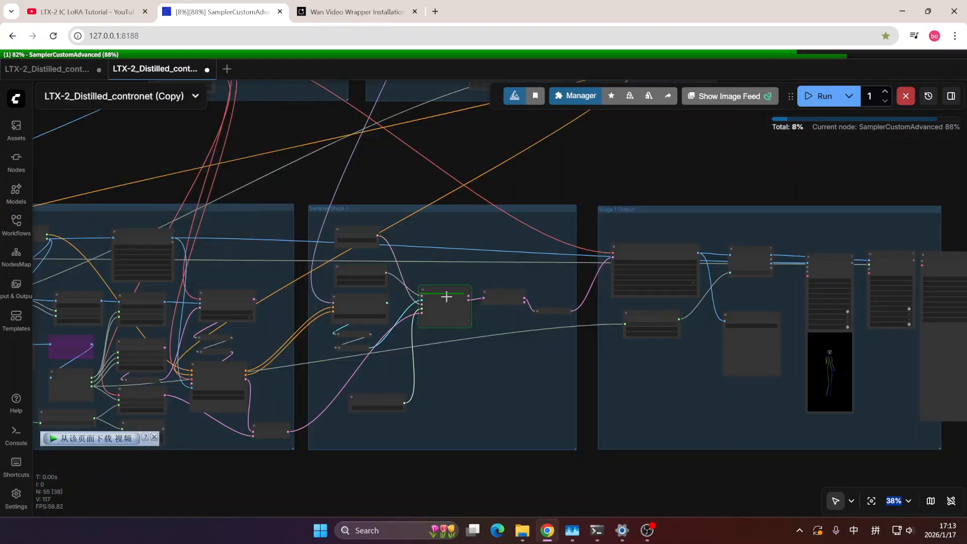
pyautogui.scroll(3, 447, 296)
pyautogui.scroll(-3, 559, 385)
pyautogui.moveTo(618, 370); pyautogui.dragTo(490, 345)
pyautogui.scroll(-2, 460, 321)
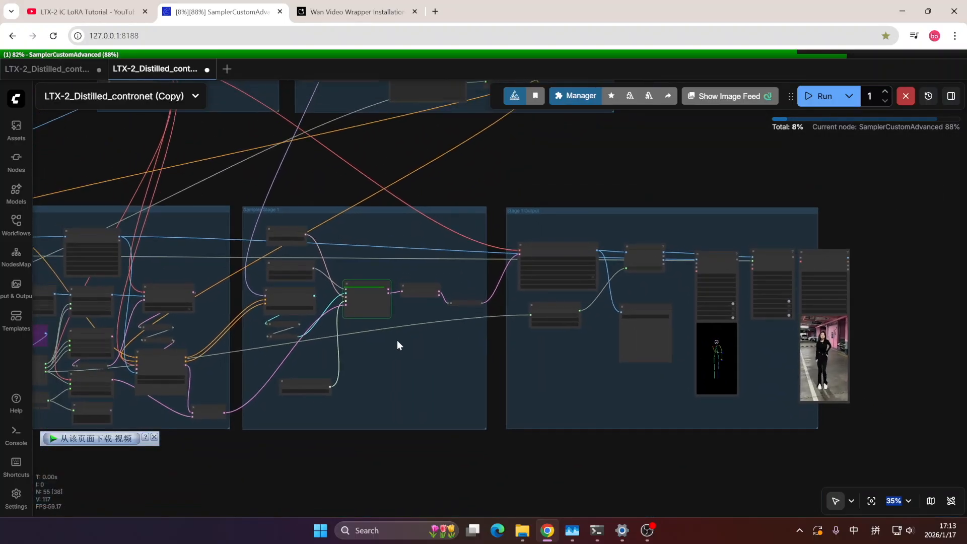
pyautogui.scroll(6, 397, 341)
pyautogui.moveTo(404, 365); pyautogui.dragTo(406, 382)
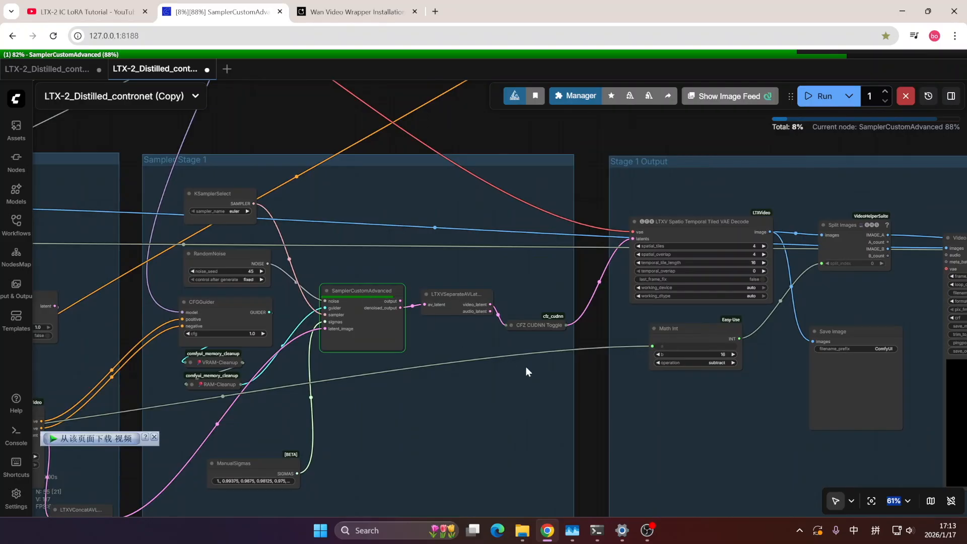
pyautogui.moveTo(586, 449); pyautogui.dragTo(576, 432)
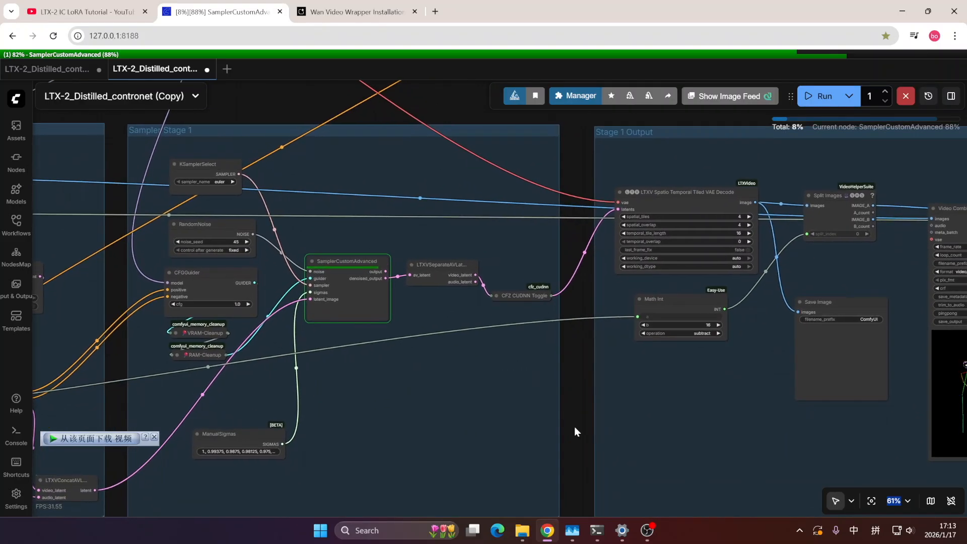
pyautogui.click(650, 533)
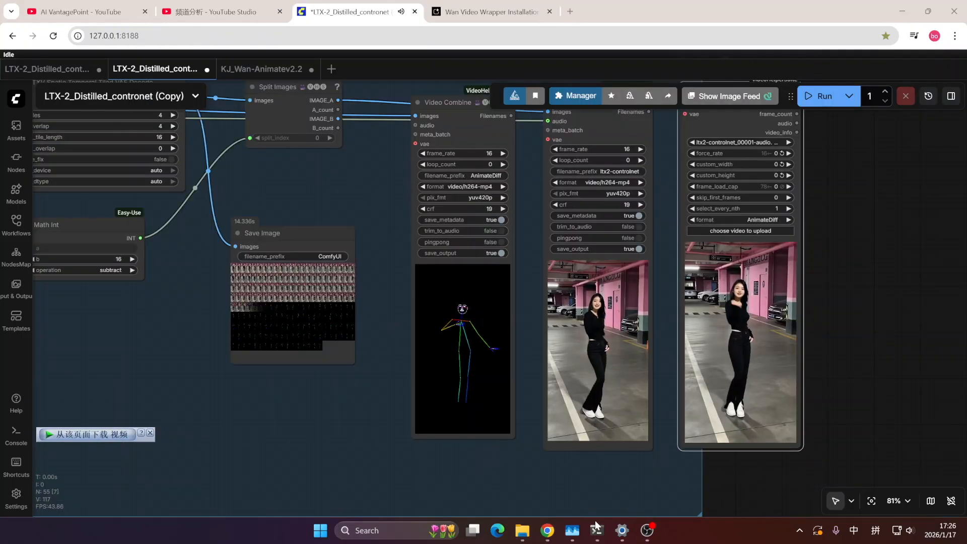
# Open the comfyui-user.bat console, read the prompt's total execution time and minimize the console again.
pyautogui.click(597, 532)
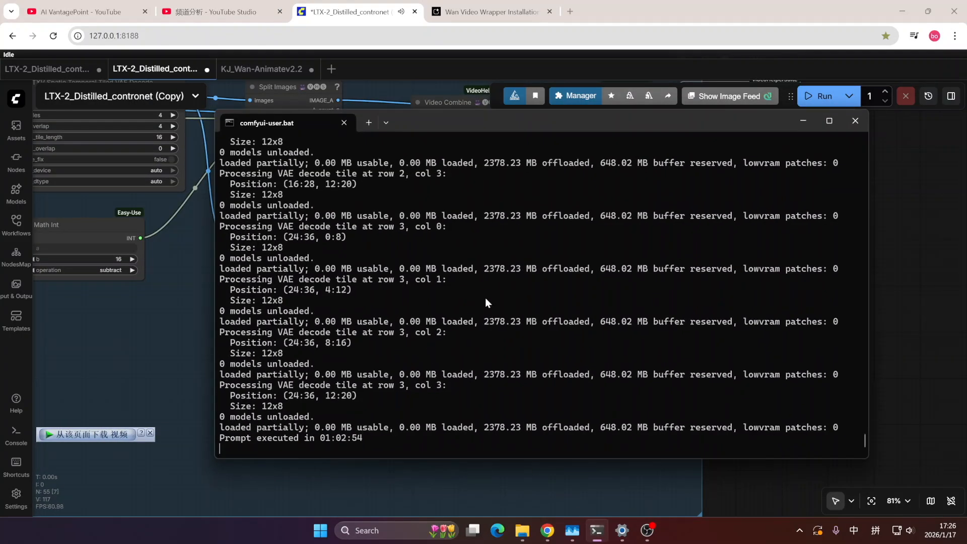
pyautogui.moveTo(445, 126); pyautogui.dragTo(413, 98)
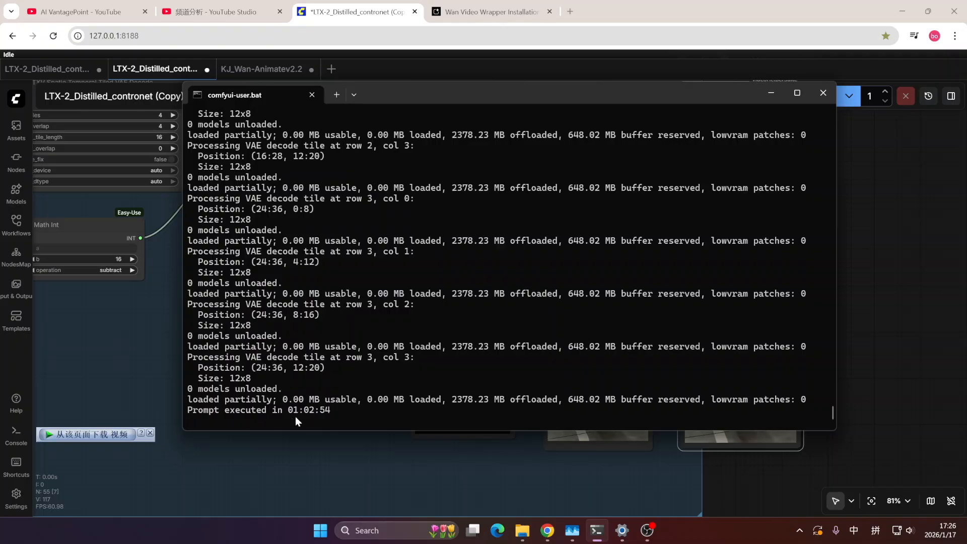
pyautogui.click(771, 93)
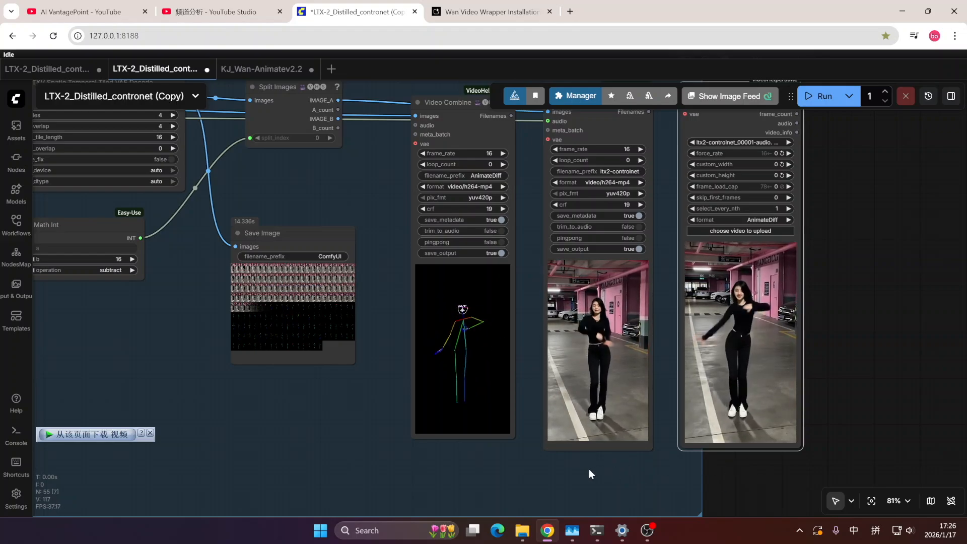
# Compare the copy's generated pose and ltx2-controlnet dance videos closely with the Load Video clip.
pyautogui.scroll(6, 537, 304)
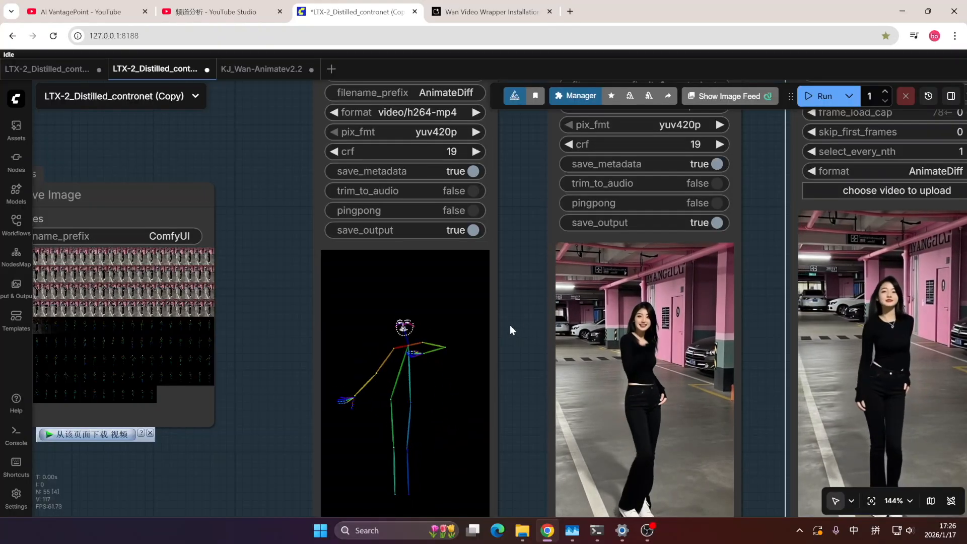
pyautogui.moveTo(516, 323); pyautogui.dragTo(510, 304)
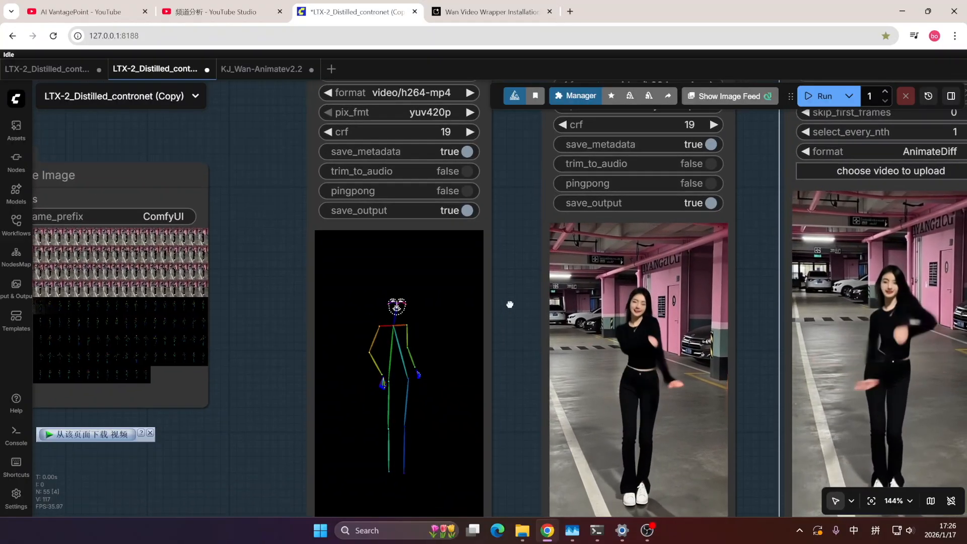